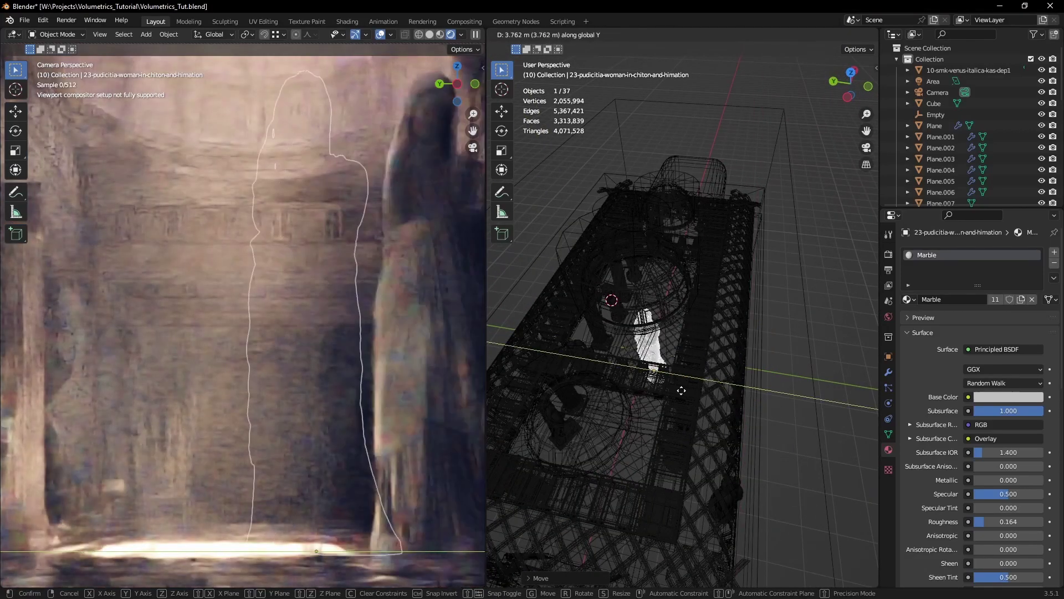
Finish moving the veiled woman statue along the global Y axis so it stands centred in the camera view, and maximize the viewport
{"action": "left_click", "coordinate": [671, 389]}
{"action": "left_click", "coordinate": [410, 361]}
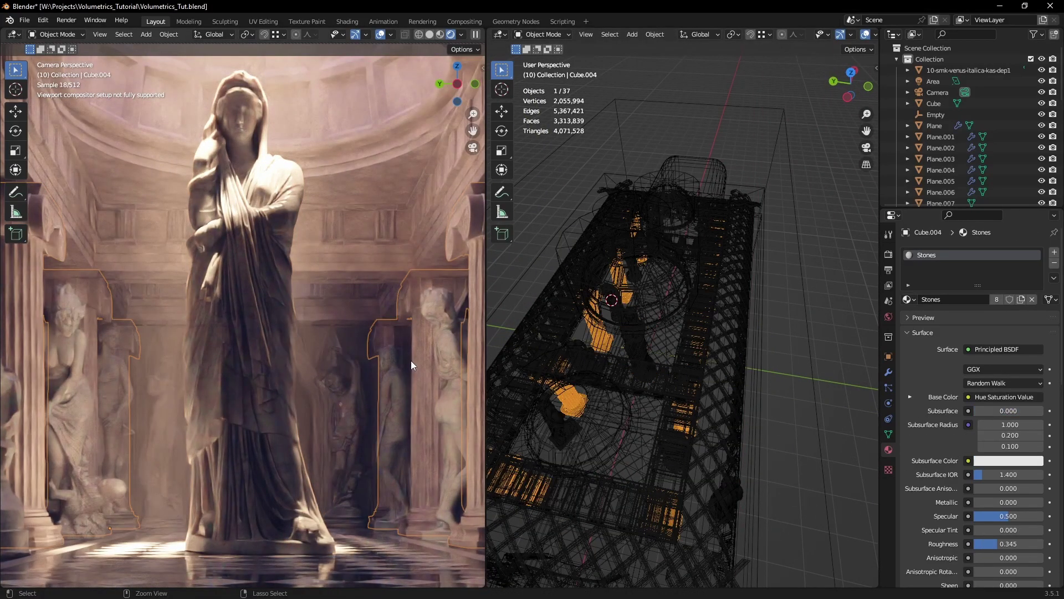
{"action": "key", "text": "ctrl+space"}
{"action": "key", "text": "Home"}
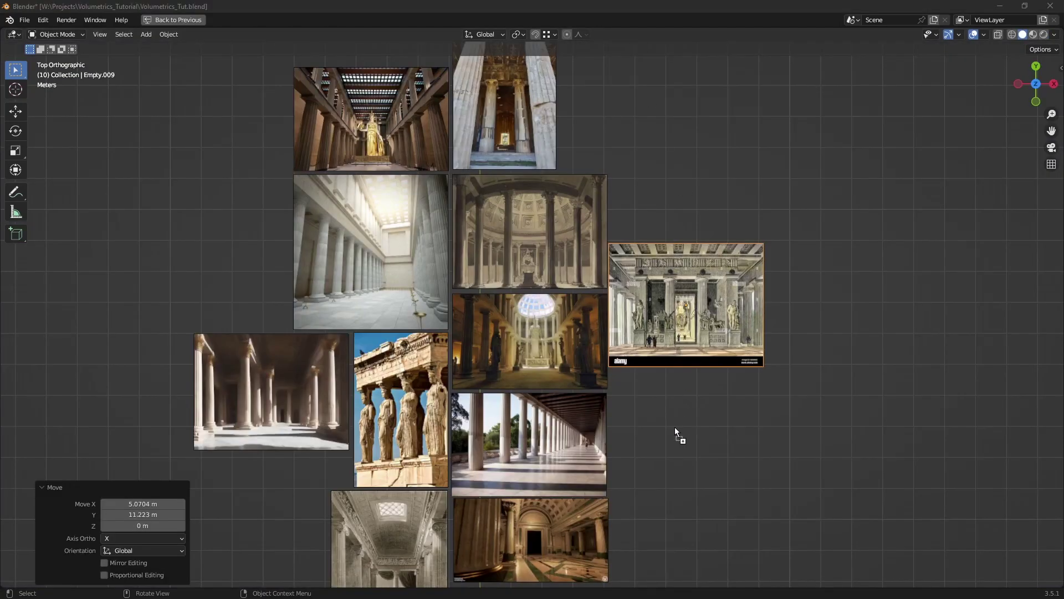
Add the Ionic capital photo to the reference board, directly below the temple engraving
{"action": "left_click_drag", "start_coordinate": [674, 427], "coordinate": [677, 460]}
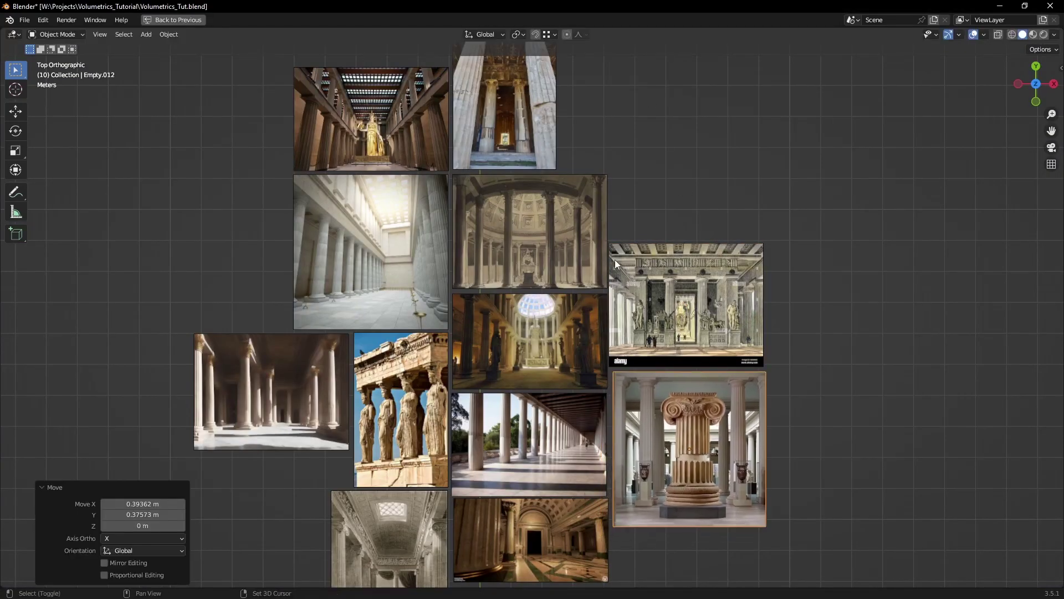
Examine the temple interior, colonnade and statue hall references collected on the board
{"action": "middle_click_drag", "start_coordinate": [615, 263], "coordinate": [636, 374], "text": "shift"}
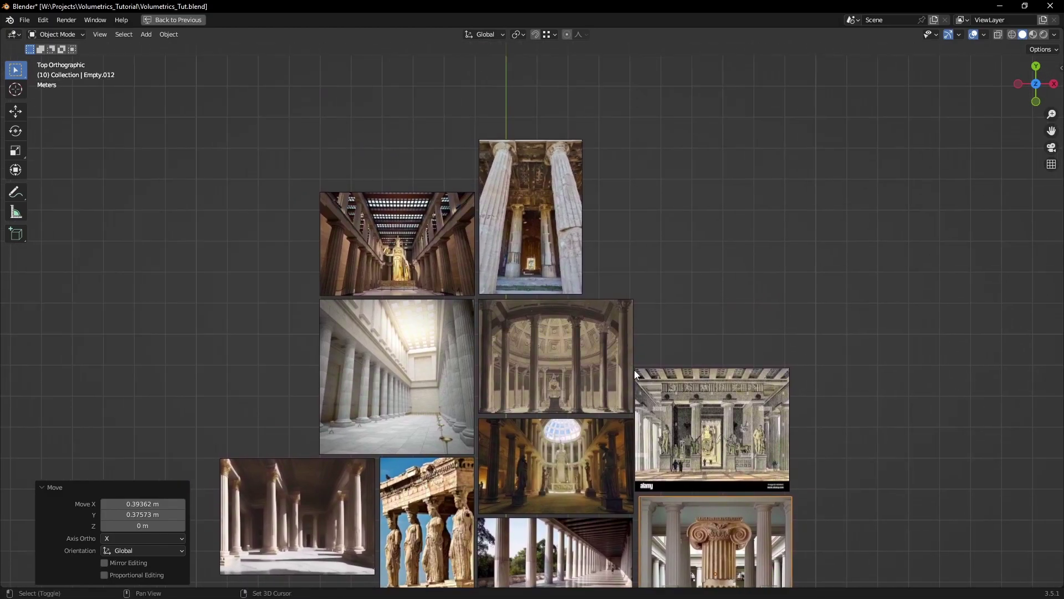
{"action": "scroll", "coordinate": [344, 238], "scroll_direction": "up", "scroll_amount": 9}
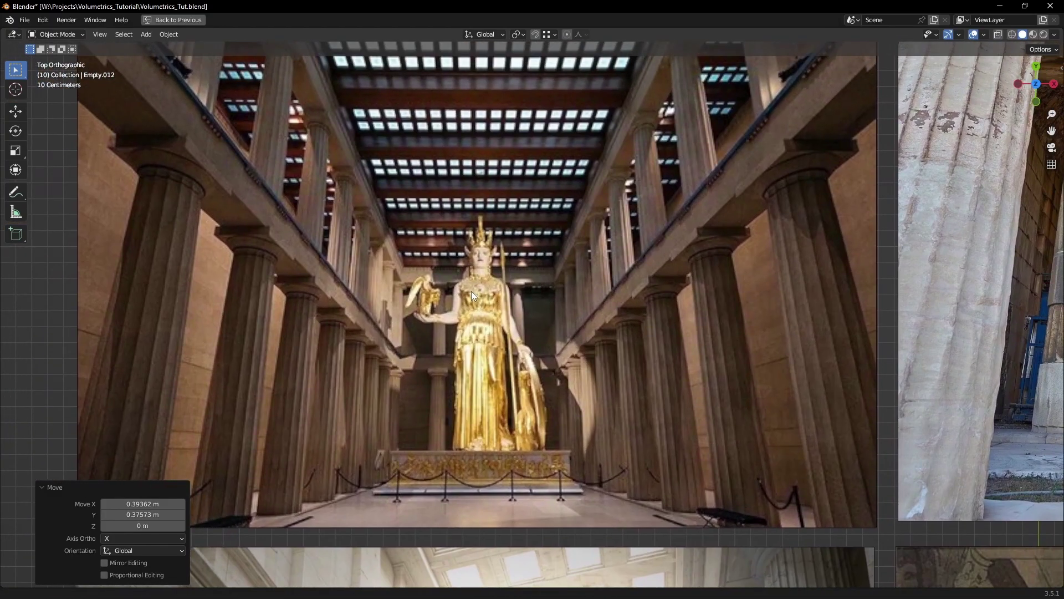
{"action": "mouse_move", "coordinate": [794, 546]}
{"action": "middle_mouse_down", "text": "shift"}
{"action": "mouse_move", "coordinate": [258, 44]}
{"action": "mouse_move", "coordinate": [722, 520]}
{"action": "mouse_move", "coordinate": [531, 448]}
{"action": "mouse_move", "coordinate": [564, 418]}
{"action": "mouse_move", "coordinate": [567, 145]}
{"action": "middle_mouse_up", "text": "shift"}
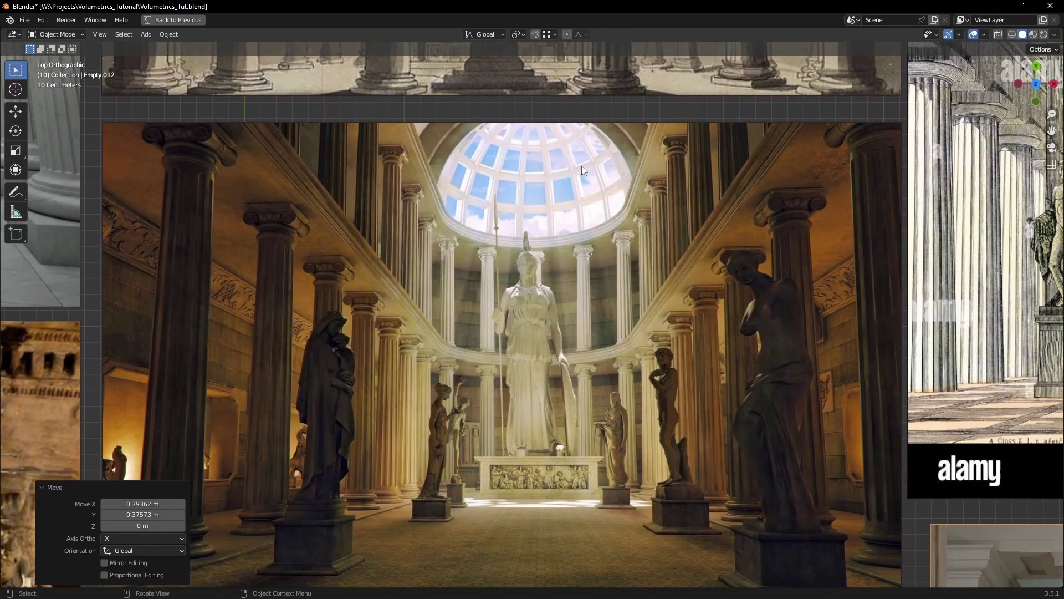
{"action": "mouse_move", "coordinate": [988, 308]}
{"action": "middle_mouse_down", "text": "shift"}
{"action": "mouse_move", "coordinate": [652, 333]}
{"action": "mouse_move", "coordinate": [400, 391]}
{"action": "middle_mouse_up", "text": "shift"}
{"action": "scroll", "coordinate": [407, 404], "scroll_direction": "down", "scroll_amount": 5}
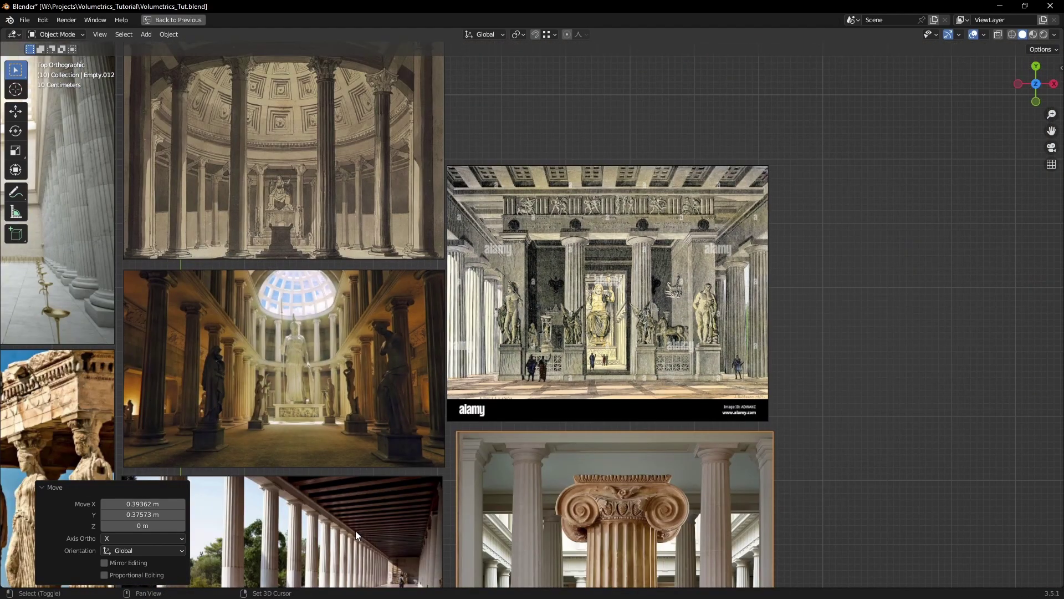
{"action": "middle_click_drag", "start_coordinate": [355, 531], "coordinate": [576, 262], "text": "shift"}
{"action": "scroll", "coordinate": [442, 312], "scroll_direction": "up", "scroll_amount": 5}
{"action": "middle_click_drag", "start_coordinate": [442, 314], "coordinate": [499, 357], "text": "shift"}
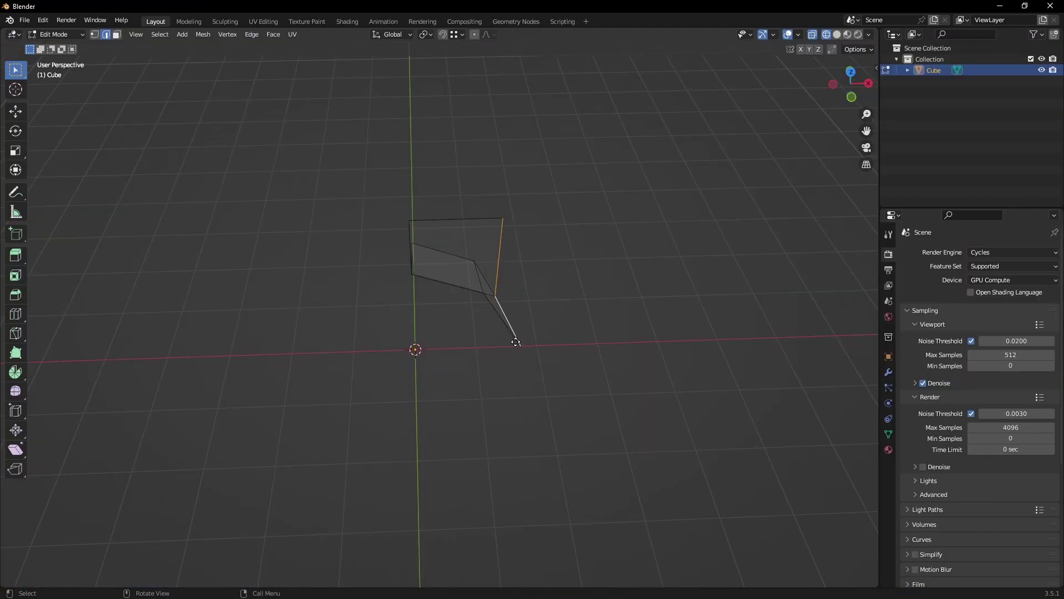
Align the selected edges of the flute profile by scaling them to 0 along X
{"action": "key", "text": "s"}
{"action": "key", "text": "x"}
{"action": "key", "text": "0"}
{"action": "key", "text": "Return"}
Extrude the profile's bottom row of vertices straight down along Z to form the long flute shaft
{"action": "key", "text": "1"}
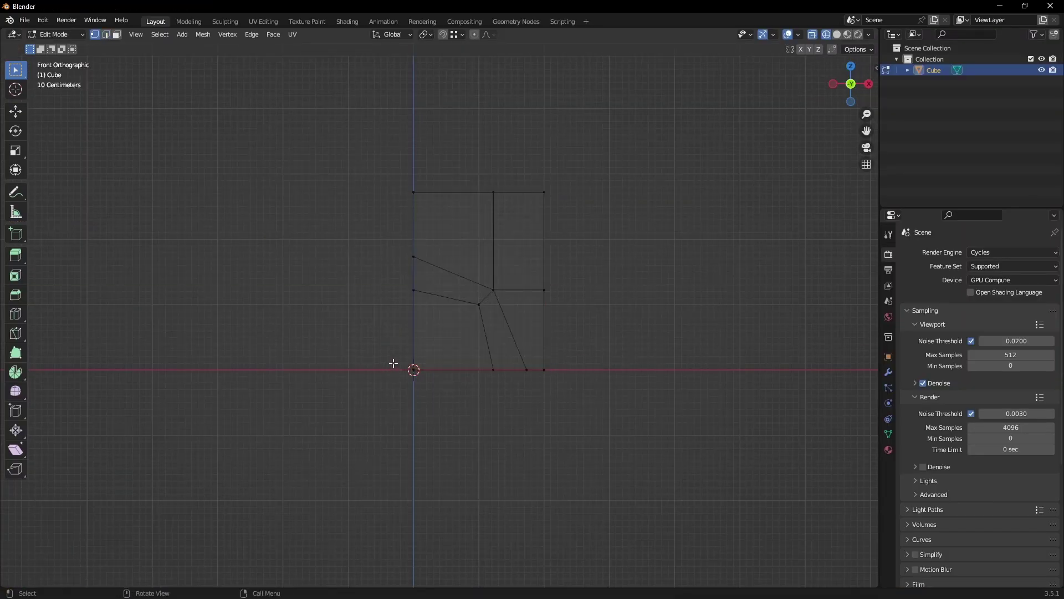
{"action": "left_click_drag", "start_coordinate": [393, 363], "coordinate": [557, 379]}
{"action": "scroll", "coordinate": [566, 366], "scroll_direction": "down", "scroll_amount": 2}
{"action": "key", "text": "e"}
{"action": "key", "text": "z"}
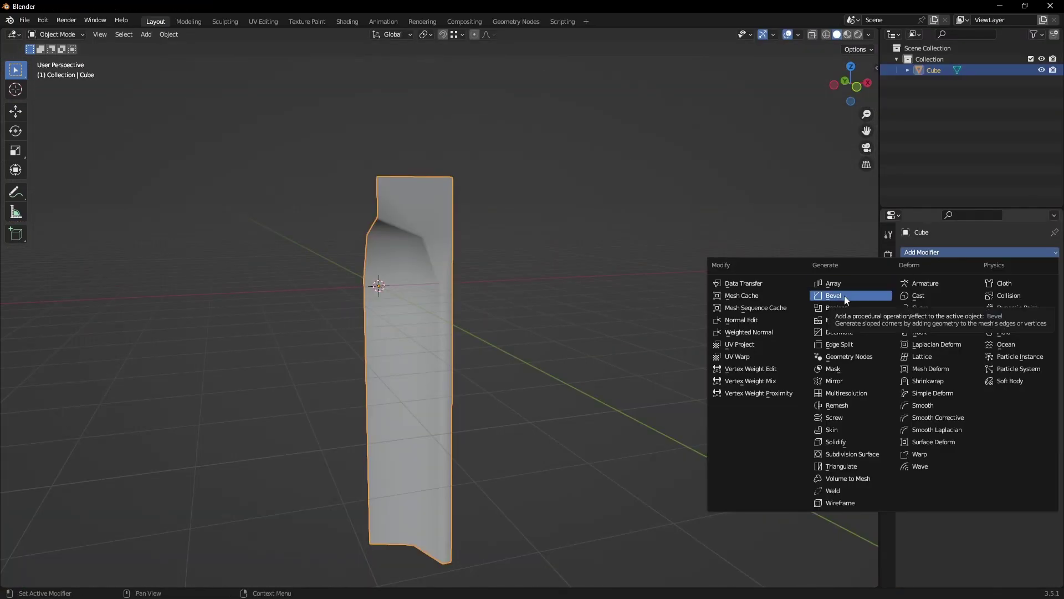
Add a Mirror modifier on the X axis to complete the half flute
{"action": "left_click", "coordinate": [847, 378]}
{"action": "middle_click_drag", "start_coordinate": [611, 341], "coordinate": [638, 349]}
{"action": "scroll", "coordinate": [411, 264], "scroll_direction": "down", "scroll_amount": 2}
{"action": "middle_click_drag", "start_coordinate": [411, 264], "coordinate": [461, 299], "text": "shift"}
{"action": "middle_click_drag", "start_coordinate": [461, 299], "coordinate": [461, 332]}
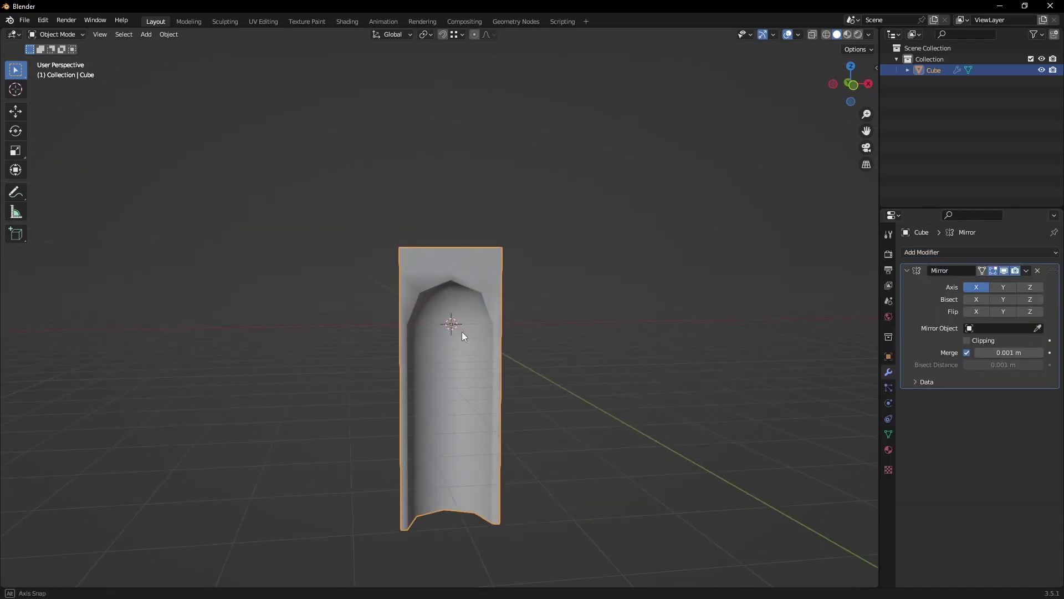
Add an Array modifier with a count of 24 to repeat the flute in a row
{"action": "left_click", "coordinate": [960, 254]}
{"action": "left_click", "coordinate": [834, 286]}
{"action": "left_click_drag", "start_coordinate": [999, 429], "coordinate": [1041, 429]}
{"action": "scroll", "coordinate": [591, 349], "scroll_direction": "down", "scroll_amount": 8}
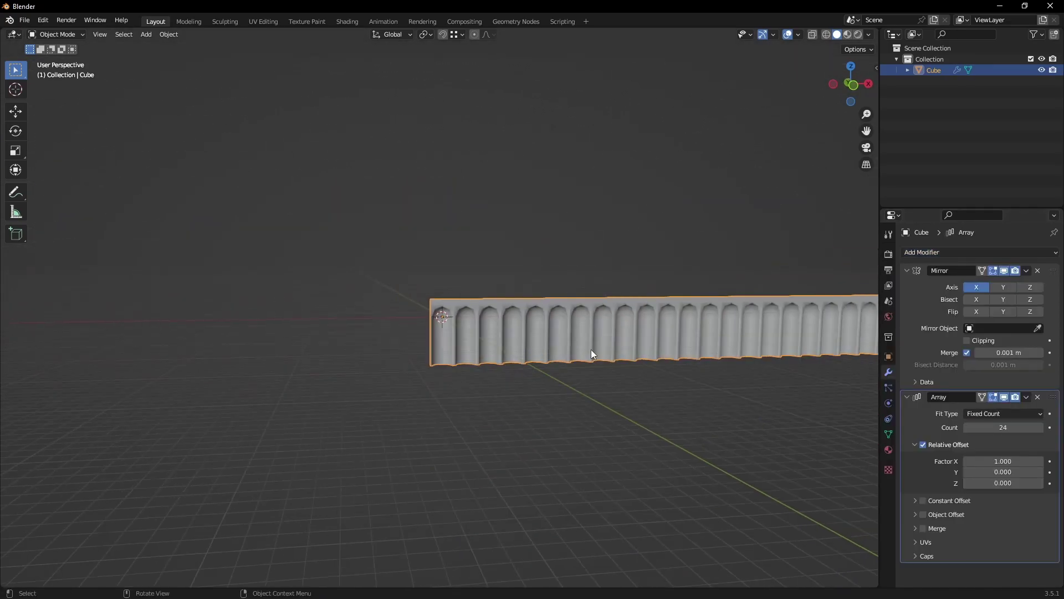
Add a Simple Deform modifier set to Bend, 360° around the Z axis, to wrap the flutes into a round column
{"action": "middle_click_drag", "start_coordinate": [591, 349], "coordinate": [603, 353]}
{"action": "scroll", "coordinate": [603, 353], "scroll_direction": "up", "scroll_amount": 4}
{"action": "left_click", "coordinate": [906, 397]}
{"action": "left_click", "coordinate": [905, 271]}
{"action": "left_click", "coordinate": [923, 252]}
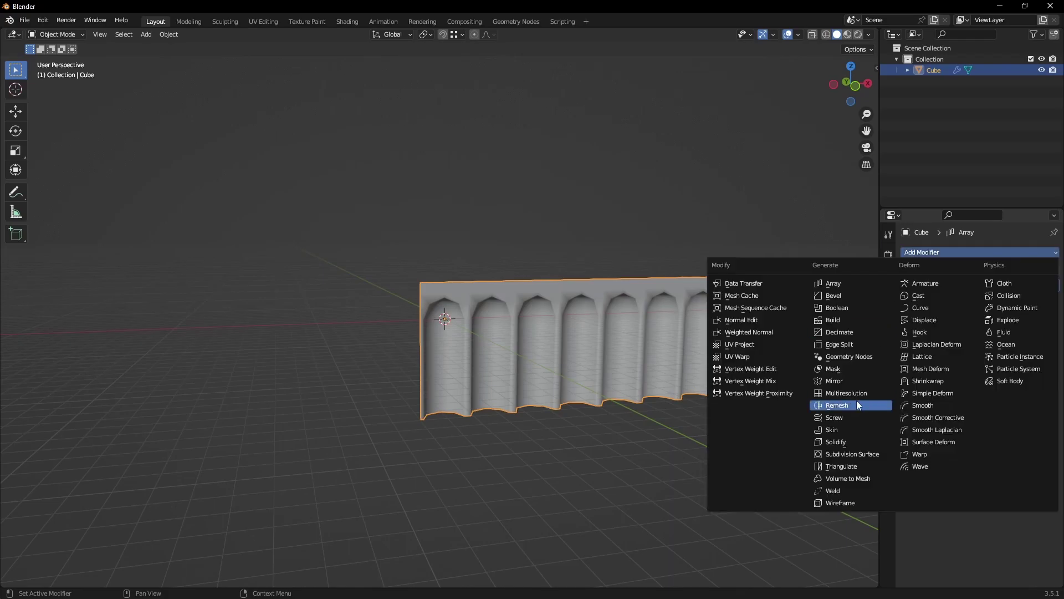
{"action": "left_click", "coordinate": [944, 392]}
{"action": "left_click", "coordinate": [961, 316]}
{"action": "double_click", "coordinate": [999, 330]}
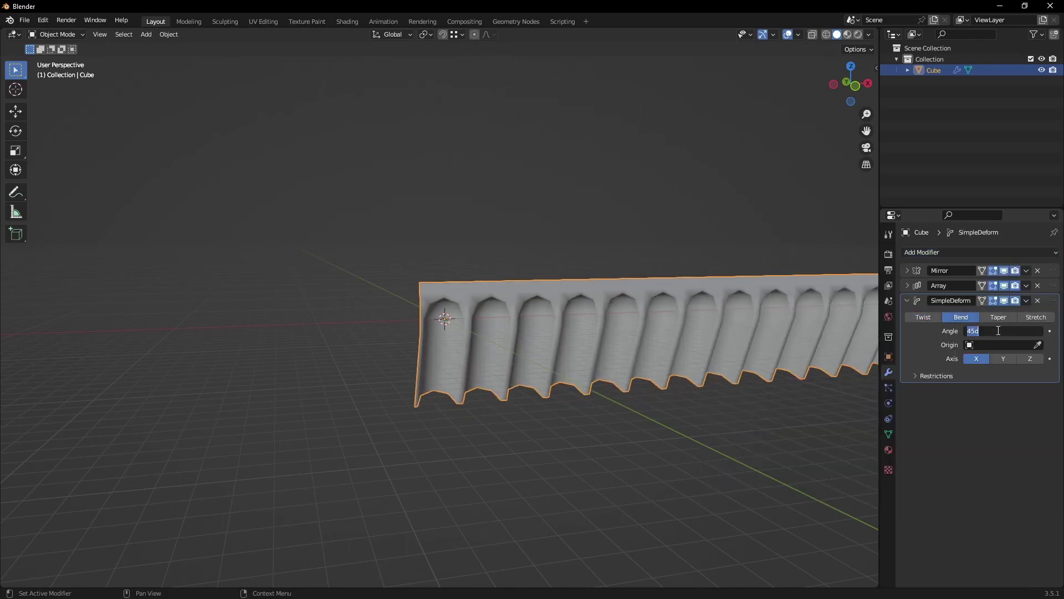
{"action": "type", "text": "360"}
{"action": "key", "text": "Return"}
{"action": "left_click", "coordinate": [1025, 358]}
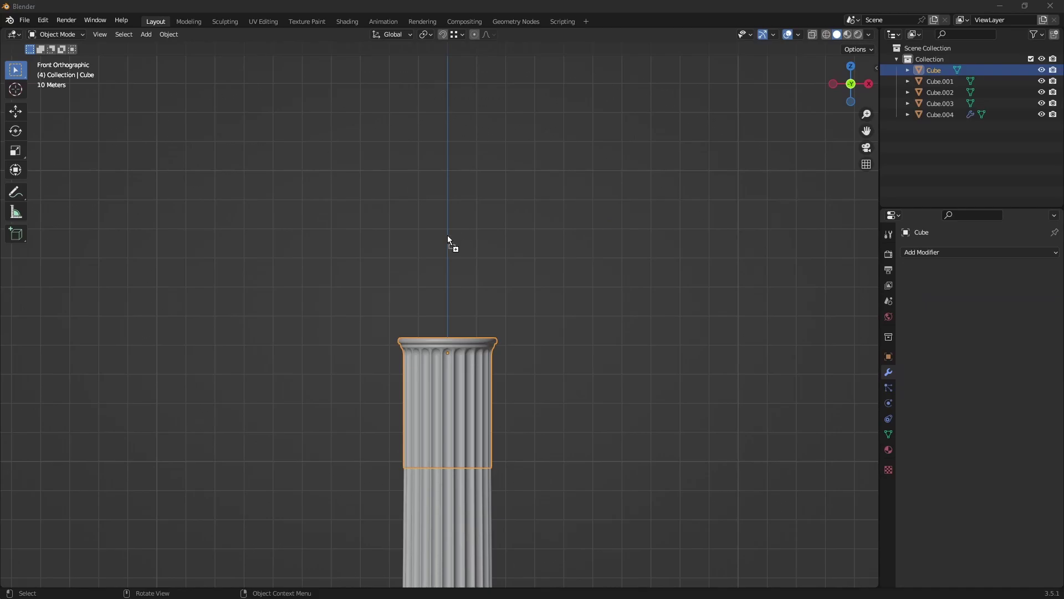
Place the Ionic capital reference image above the column and scale it up by about 25.5
{"action": "left_click_drag", "start_coordinate": [447, 235], "coordinate": [448, 238]}
{"action": "key", "text": "s"}
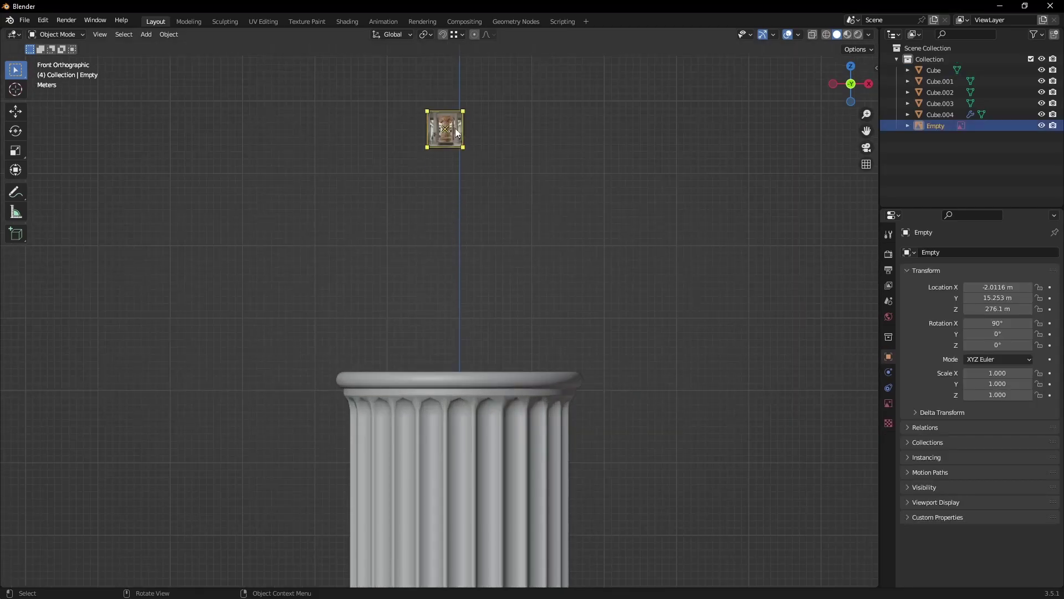
{"action": "left_click", "coordinate": [508, 299]}
{"action": "scroll", "coordinate": [508, 300], "scroll_direction": "up", "scroll_amount": 5}
Add a plane at the 3D cursor on the reference capital and rotate it 90° around X to face the front view
{"action": "right_click", "coordinate": [438, 194], "text": "shift"}
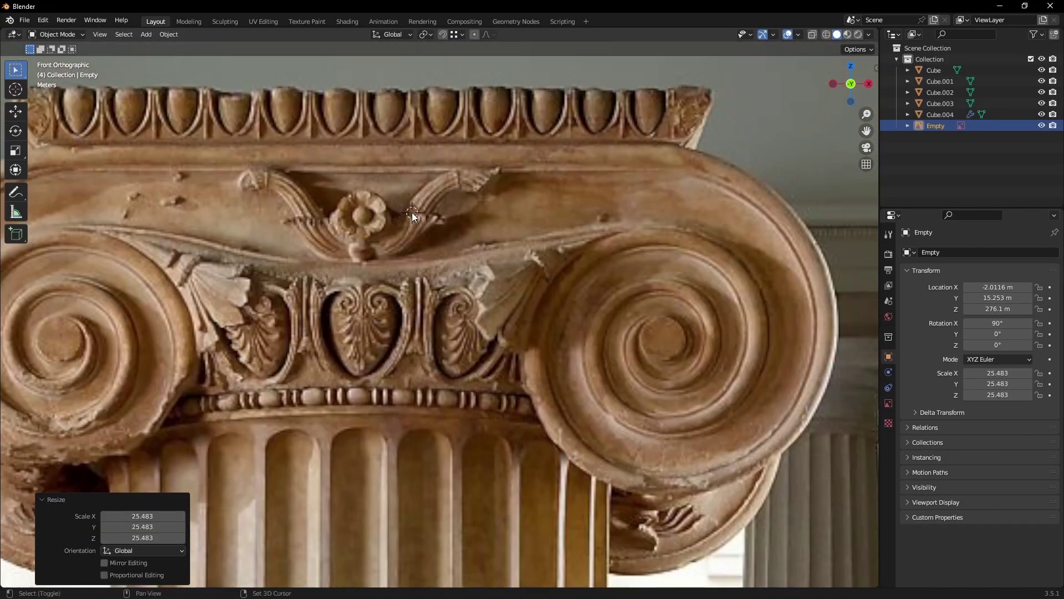
{"action": "key", "text": "shift+a"}
{"action": "left_click", "coordinate": [480, 207]}
{"action": "scroll", "coordinate": [492, 289], "scroll_direction": "down", "scroll_amount": 3}
{"action": "scroll", "coordinate": [455, 284], "scroll_direction": "up", "scroll_amount": 2}
{"action": "type", "text": "rx"}
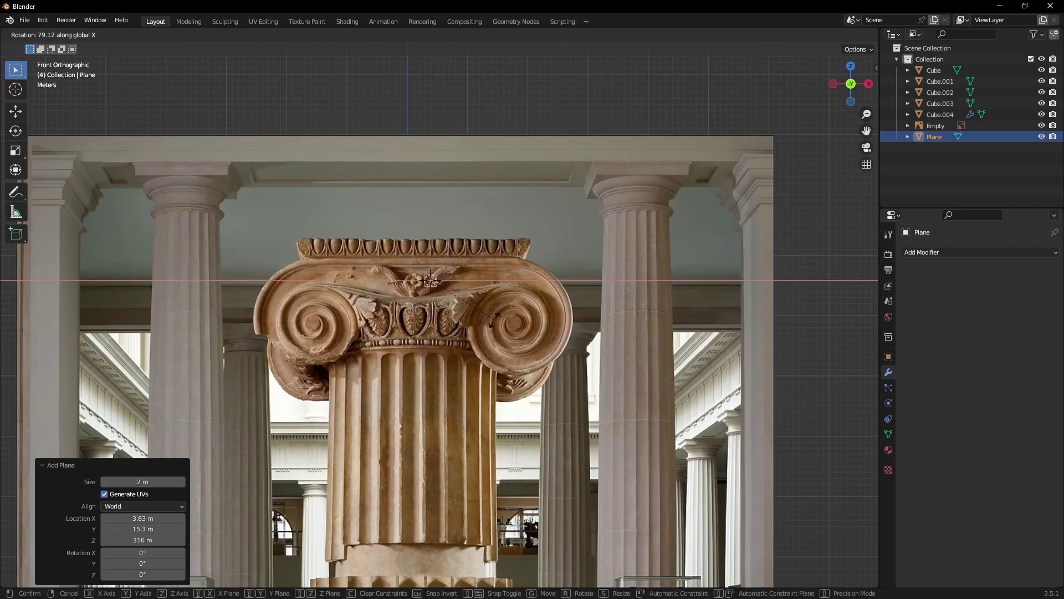
{"action": "type", "text": "90"}
{"action": "key", "text": "Return"}
Extrude the plane's edge segment by segment along the volute spiral's raised rim and onto the capital's straight upper band
{"action": "scroll", "coordinate": [490, 291], "scroll_direction": "up", "scroll_amount": 5}
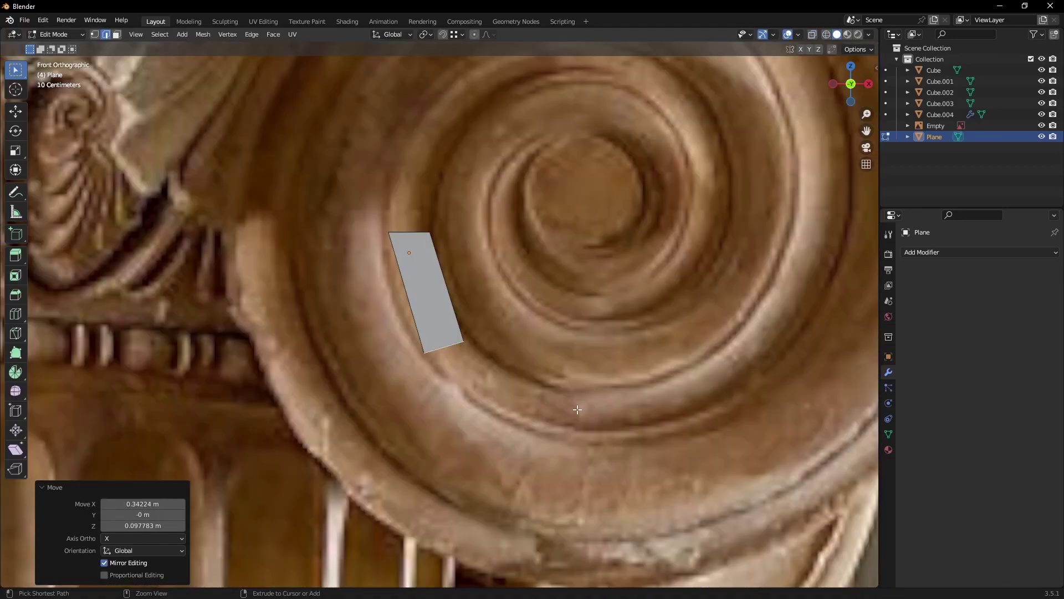
{"action": "right_click", "coordinate": [568, 410], "text": "ctrl"}
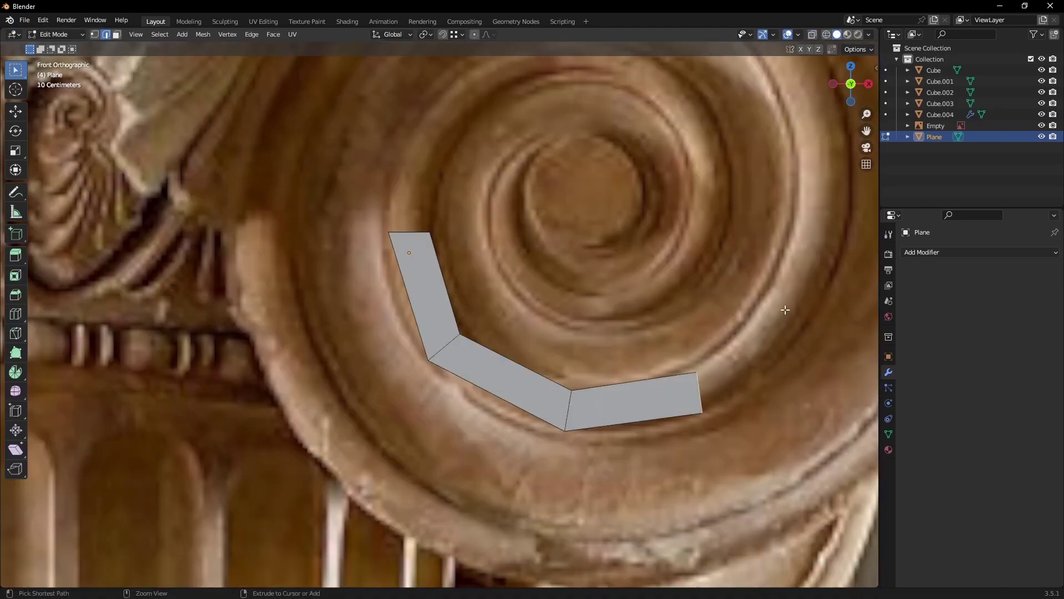
{"action": "scroll", "coordinate": [786, 310], "scroll_direction": "down", "scroll_amount": 1}
{"action": "middle_click_drag", "start_coordinate": [786, 310], "coordinate": [711, 399], "text": "shift"}
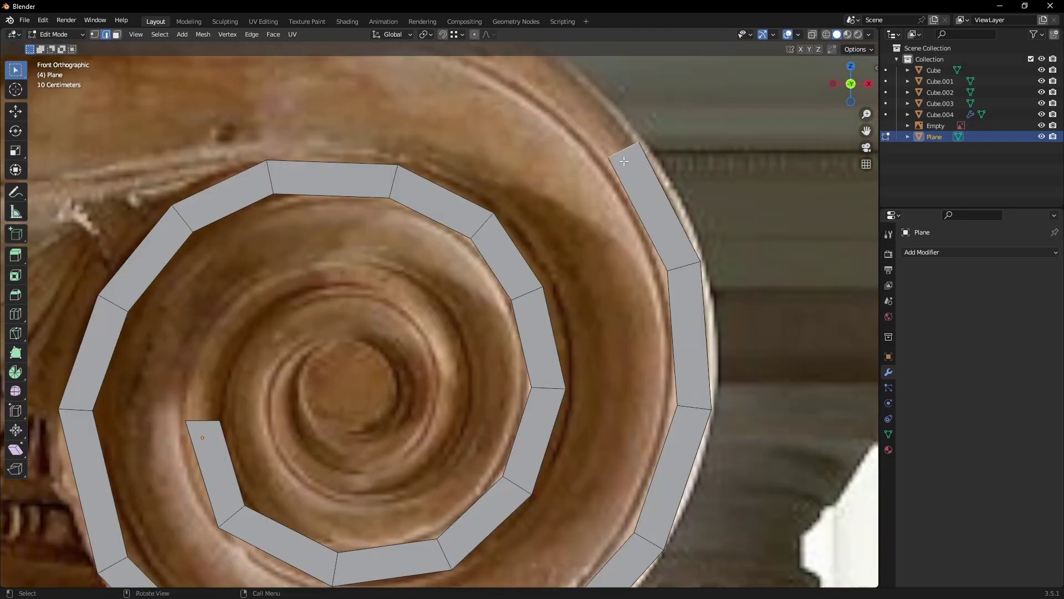
{"action": "middle_click_drag", "start_coordinate": [493, 113], "coordinate": [619, 263], "text": "shift"}
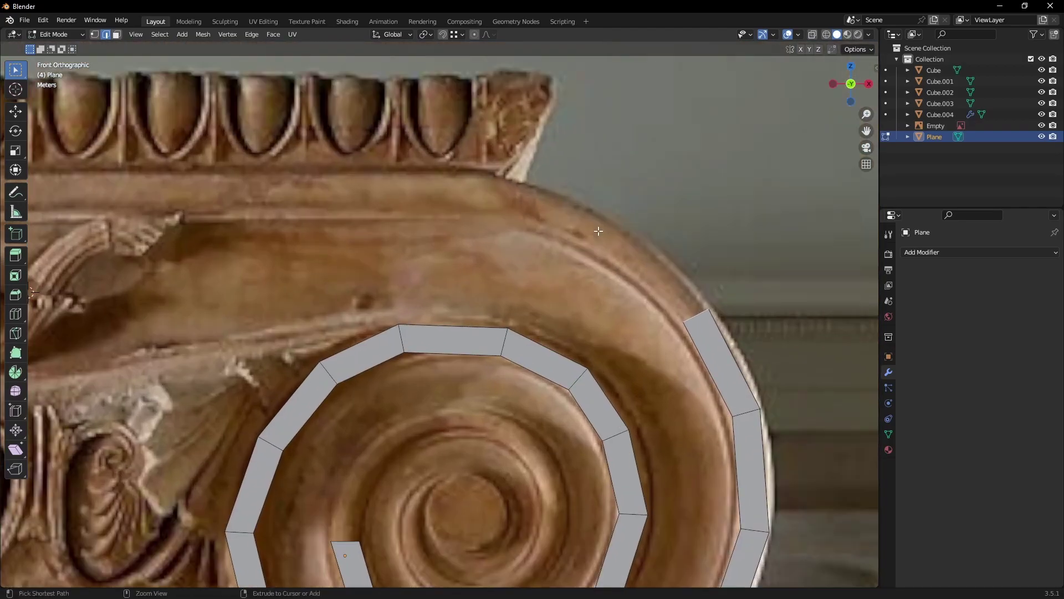
{"action": "scroll", "coordinate": [251, 178], "scroll_direction": "down", "scroll_amount": 5}
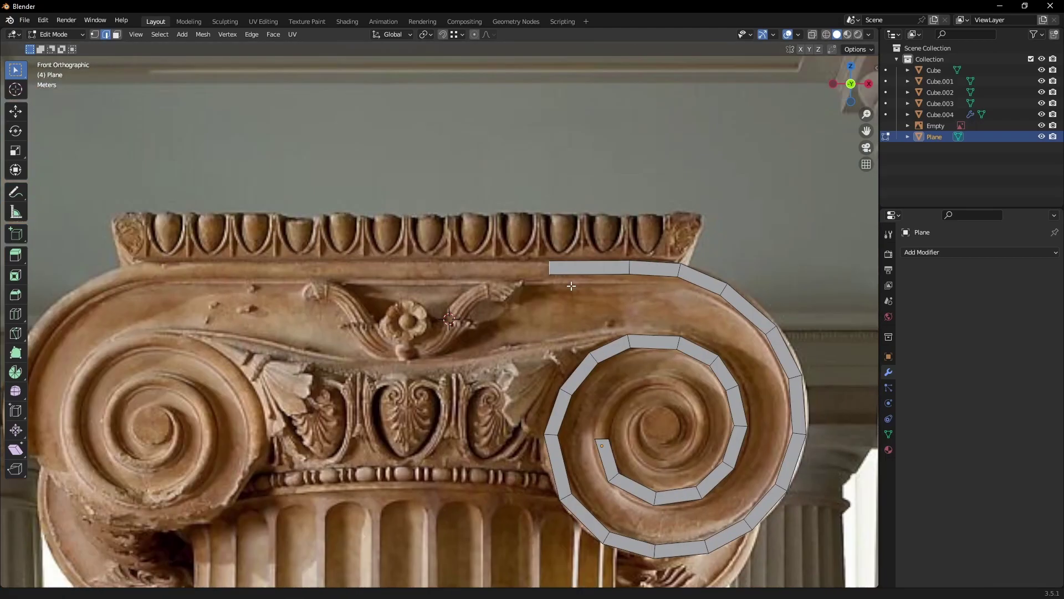
{"action": "middle_click_drag", "start_coordinate": [251, 178], "coordinate": [307, 178], "text": "shift"}
Fill the gap between the inner spiral turns with faces along the volute's lower and right sides
{"action": "left_click", "coordinate": [486, 438]}
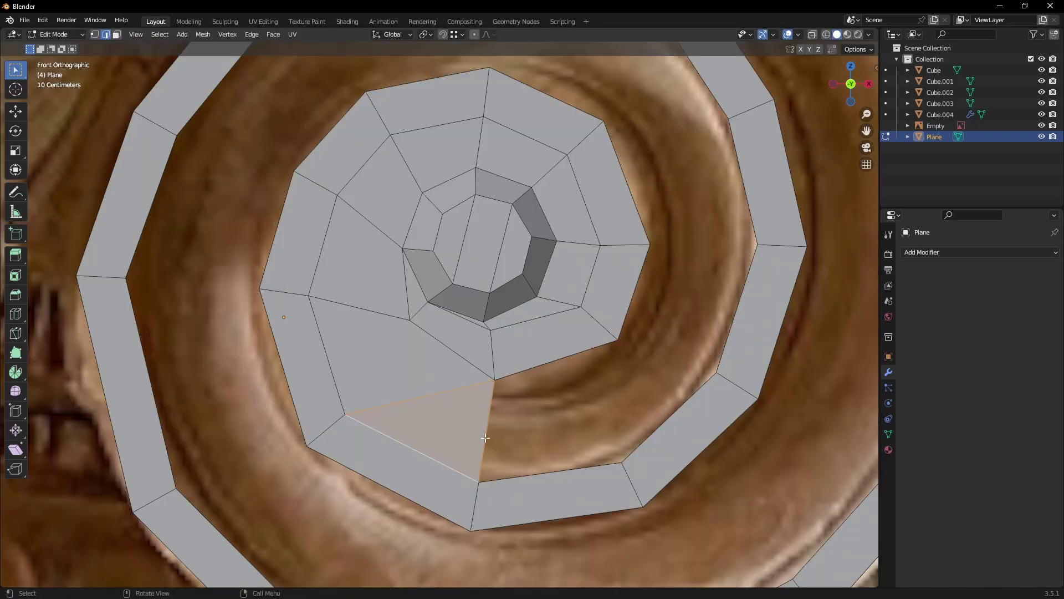
{"action": "left_click", "coordinate": [486, 438]}
{"action": "key", "text": "f"}
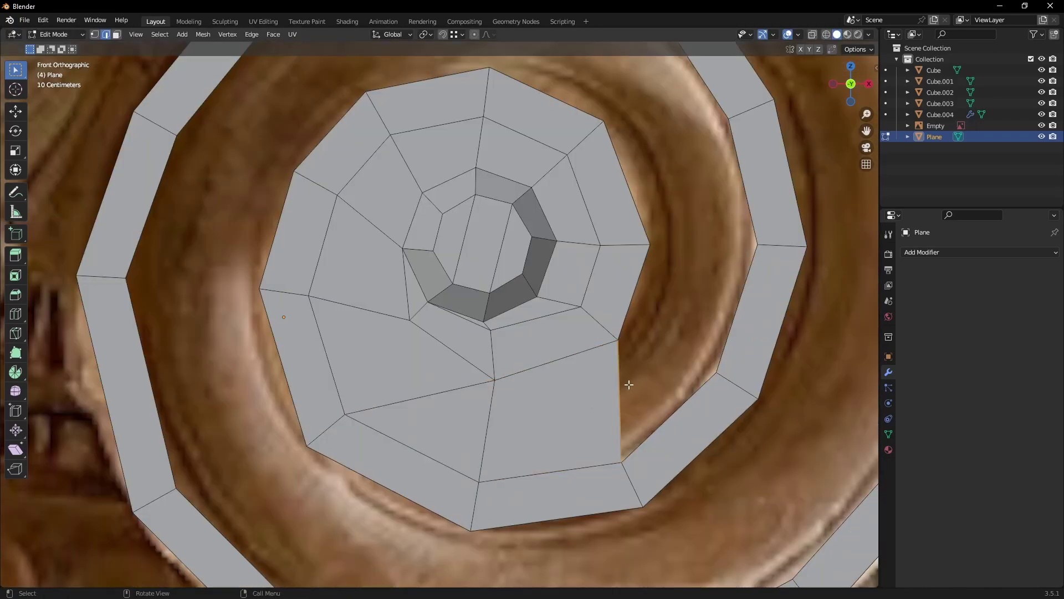
{"action": "left_click", "coordinate": [663, 352]}
{"action": "key", "text": "f"}
{"action": "key", "text": "f"}
{"action": "scroll", "coordinate": [612, 140], "scroll_direction": "down", "scroll_amount": 2}
{"action": "middle_click_drag", "start_coordinate": [612, 140], "coordinate": [593, 226], "text": "shift"}
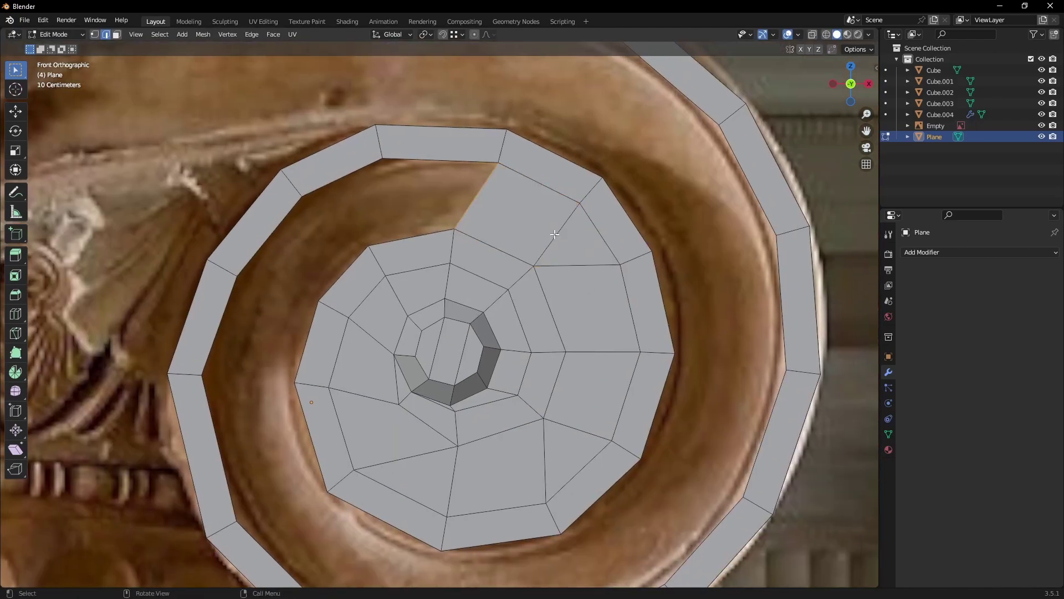
Continue filling faces between the spiral turns over the volute's top, down its left side and around the bottom
{"action": "key", "text": "f"}
{"action": "key", "text": "f"}
{"action": "key", "text": "f"}
{"action": "key", "text": "f"}
{"action": "middle_click_drag", "start_coordinate": [449, 583], "coordinate": [435, 420], "text": "shift"}
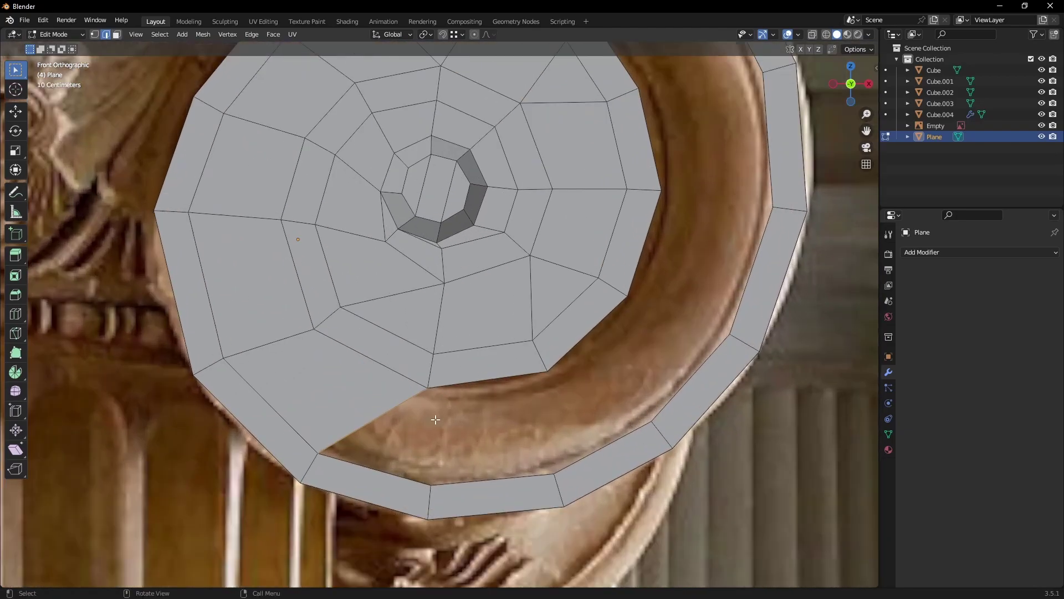
{"action": "key", "text": "f"}
{"action": "key", "text": "f"}
{"action": "key", "text": "f"}
{"action": "scroll", "coordinate": [606, 395], "scroll_direction": "down", "scroll_amount": 3}
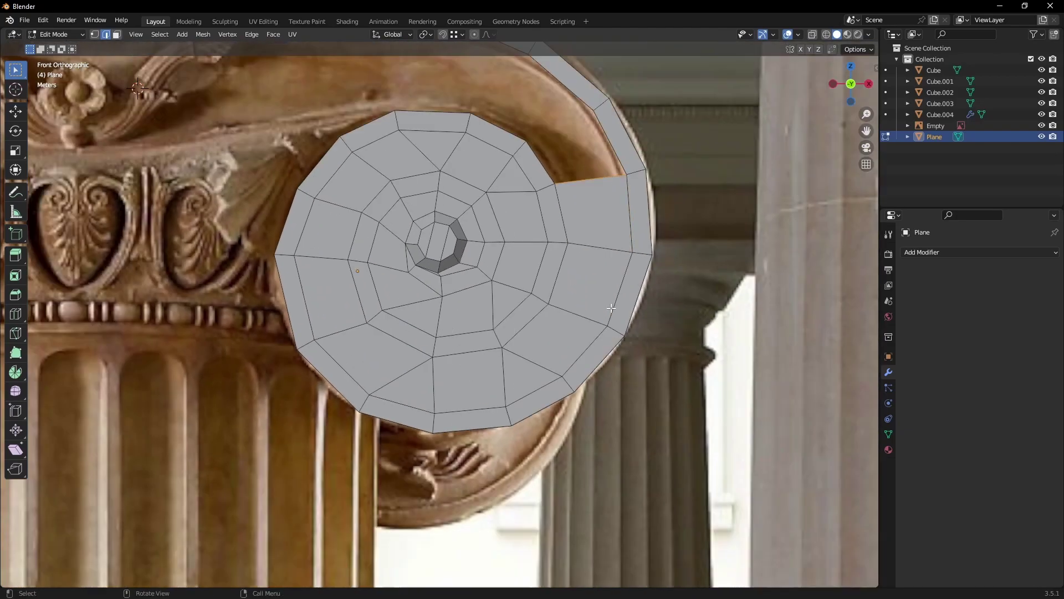
Fill the remaining outer gap from the volute's right side up to the straight upper band
{"action": "scroll", "coordinate": [610, 314], "scroll_direction": "up", "scroll_amount": 2}
{"action": "middle_click_drag", "start_coordinate": [631, 103], "coordinate": [618, 270], "text": "shift"}
{"action": "key", "text": "f"}
{"action": "key", "text": "f"}
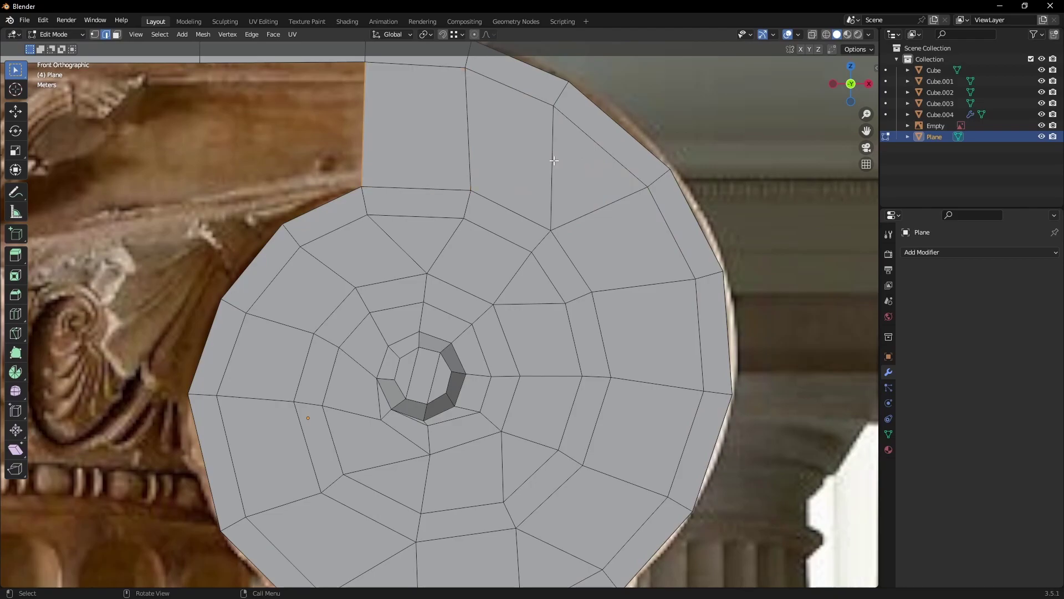
Select the continuous loop of rim faces running along the spiral and the upper band
{"action": "scroll", "coordinate": [554, 157], "scroll_direction": "down", "scroll_amount": 3}
{"action": "middle_click_drag", "start_coordinate": [415, 186], "coordinate": [435, 183], "text": "shift"}
{"action": "scroll", "coordinate": [436, 183], "scroll_direction": "up", "scroll_amount": 1}
{"action": "key", "text": "3"}
{"action": "middle_click_drag", "start_coordinate": [412, 234], "coordinate": [496, 303], "text": "shift"}
{"action": "left_click", "coordinate": [452, 193], "text": "alt"}
{"action": "scroll", "coordinate": [454, 210], "scroll_direction": "down", "scroll_amount": 3}
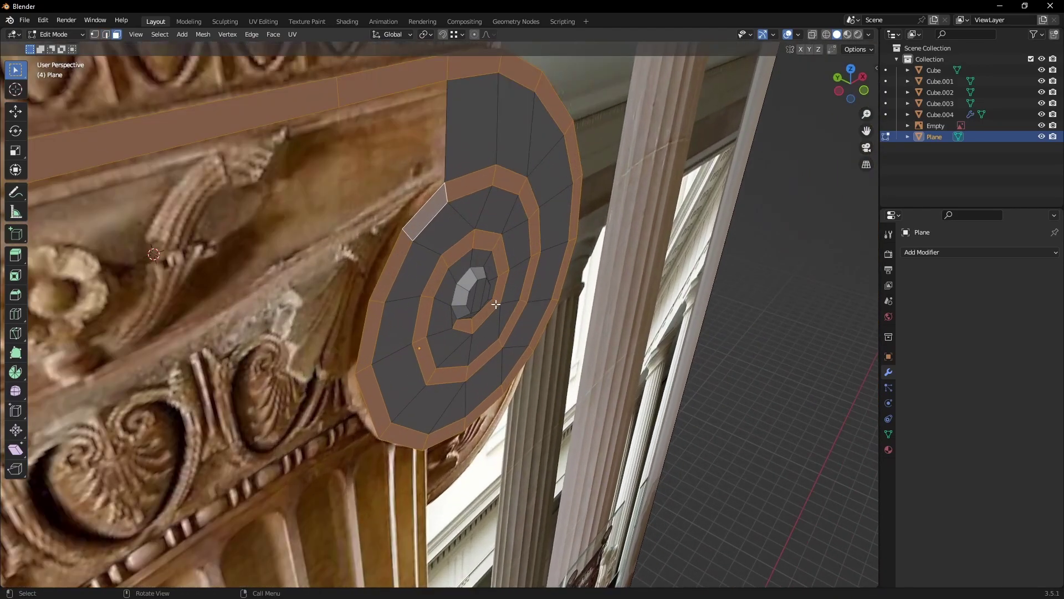
Add the raised centre faces of the volute to the selection with Circle Select
{"action": "scroll", "coordinate": [496, 303], "scroll_direction": "up", "scroll_amount": 5}
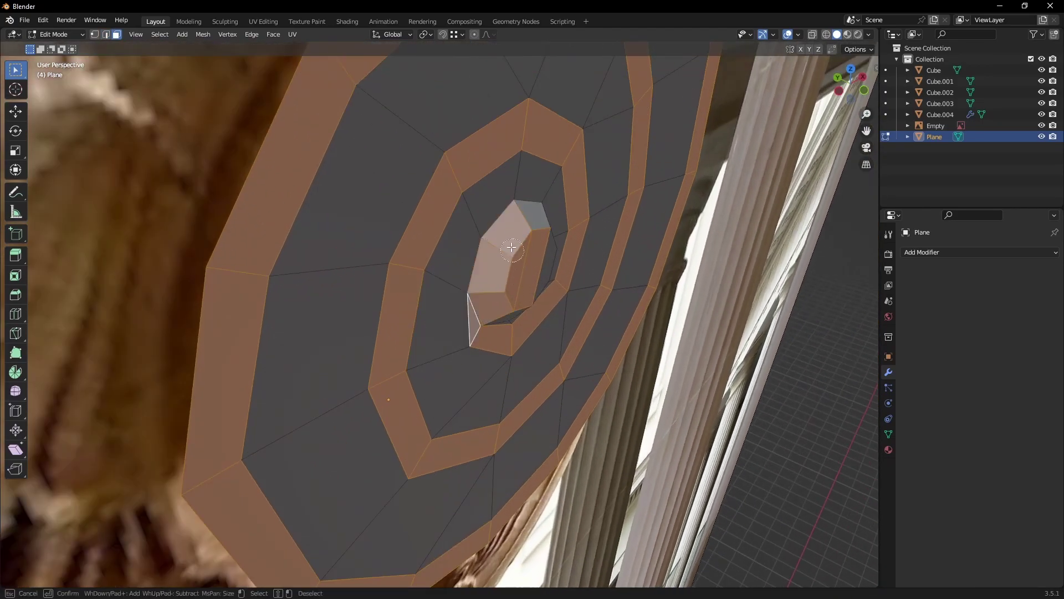
{"action": "key", "text": "Escape"}
{"action": "middle_click_drag", "start_coordinate": [511, 248], "coordinate": [488, 266]}
{"action": "left_click_drag", "start_coordinate": [600, 287], "coordinate": [577, 254]}
{"action": "key", "text": "Escape"}
{"action": "scroll", "coordinate": [551, 307], "scroll_direction": "down", "scroll_amount": 2}
Extrude the selected spiral rim and centre faces outward by about 0.99 m
{"action": "key", "text": "e"}
{"action": "middle_click_drag", "start_coordinate": [551, 307], "coordinate": [576, 321]}
{"action": "left_click", "coordinate": [613, 330]}
Move the extruded rim faces along the Y axis and select the end face of the straight upper band
{"action": "scroll", "coordinate": [571, 310], "scroll_direction": "down", "scroll_amount": 4}
{"action": "key", "text": "g"}
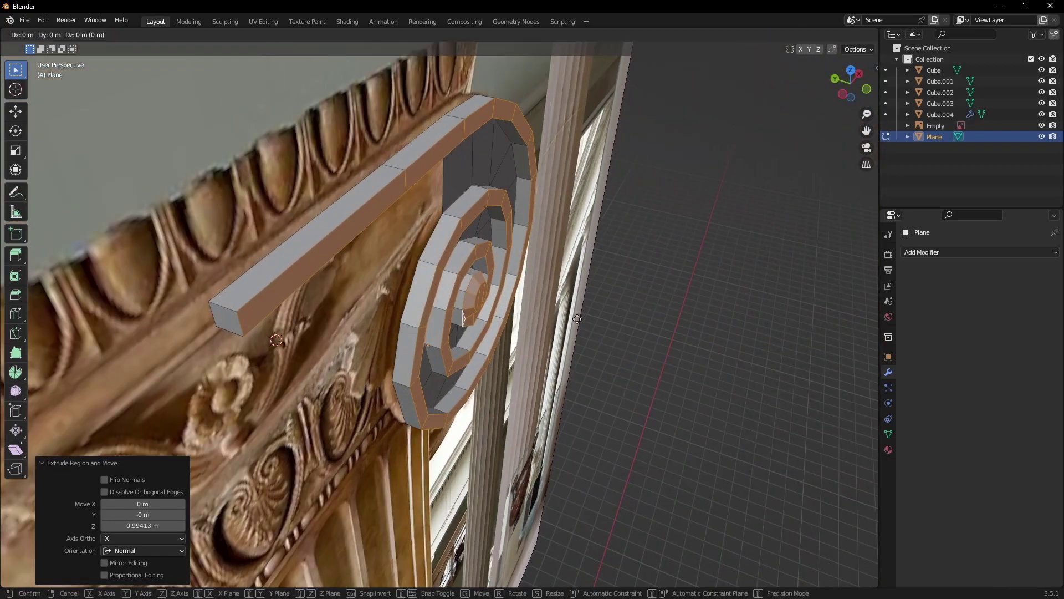
{"action": "key", "text": "y"}
{"action": "left_click", "coordinate": [568, 318]}
{"action": "left_click", "coordinate": [221, 314]}
{"action": "middle_click_drag", "start_coordinate": [221, 314], "coordinate": [183, 311]}
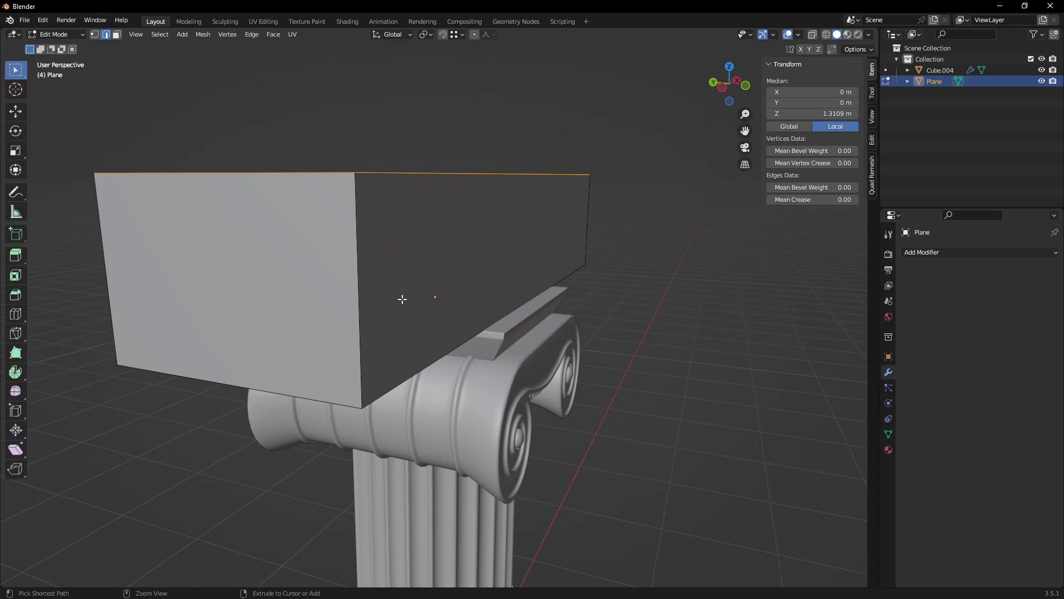
Add two horizontal loop cuts around the block above the capital and bevel them into thin strips about 0.01 m wide
{"action": "left_click", "coordinate": [372, 283]}
{"action": "scroll", "coordinate": [451, 257], "scroll_direction": "up", "scroll_amount": 3}
{"action": "key", "text": "ctrl+b"}
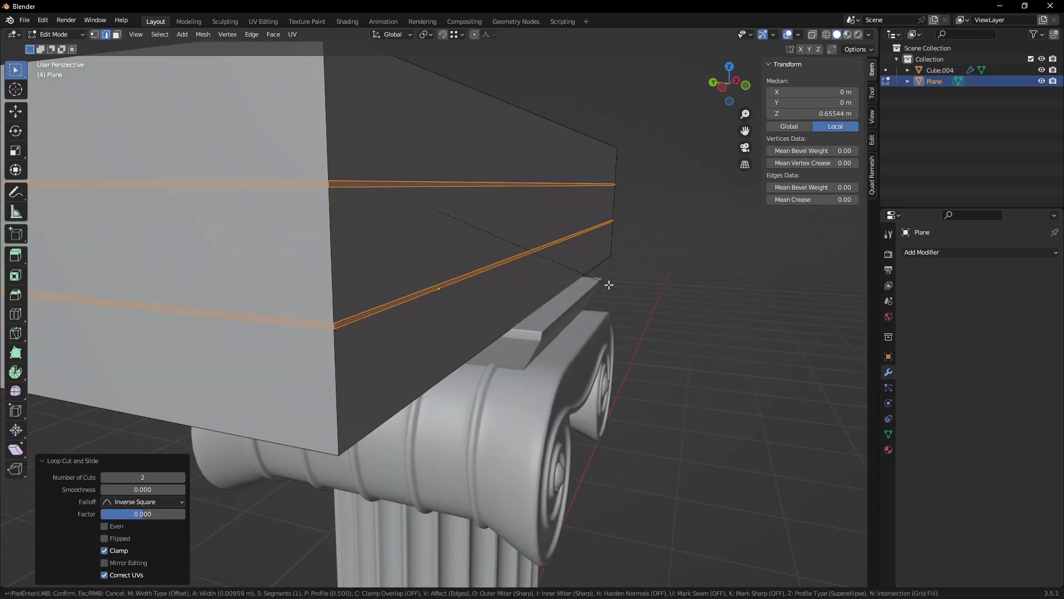
{"action": "left_click", "coordinate": [609, 285]}
Push the middle and upper band faces on one long side of the block outward with Shrink/Fatten, stepping the upper band further out
{"action": "key", "text": "3"}
{"action": "left_click", "coordinate": [531, 233]}
{"action": "left_click", "coordinate": [519, 166], "text": "ctrl"}
{"action": "middle_click_drag", "start_coordinate": [515, 216], "coordinate": [527, 221]}
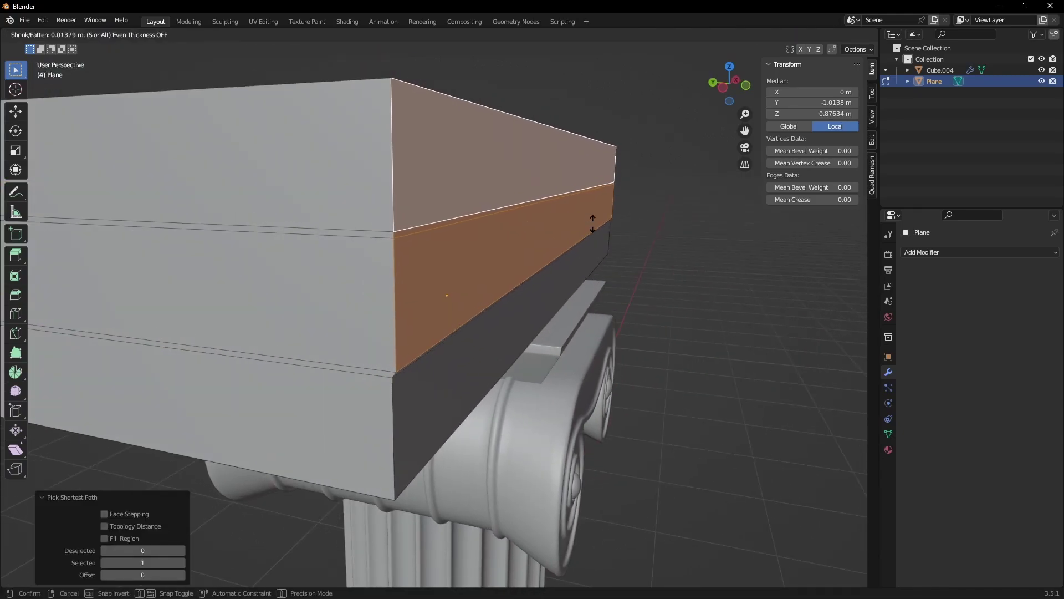
{"action": "left_click", "coordinate": [526, 165]}
{"action": "key", "text": "g"}
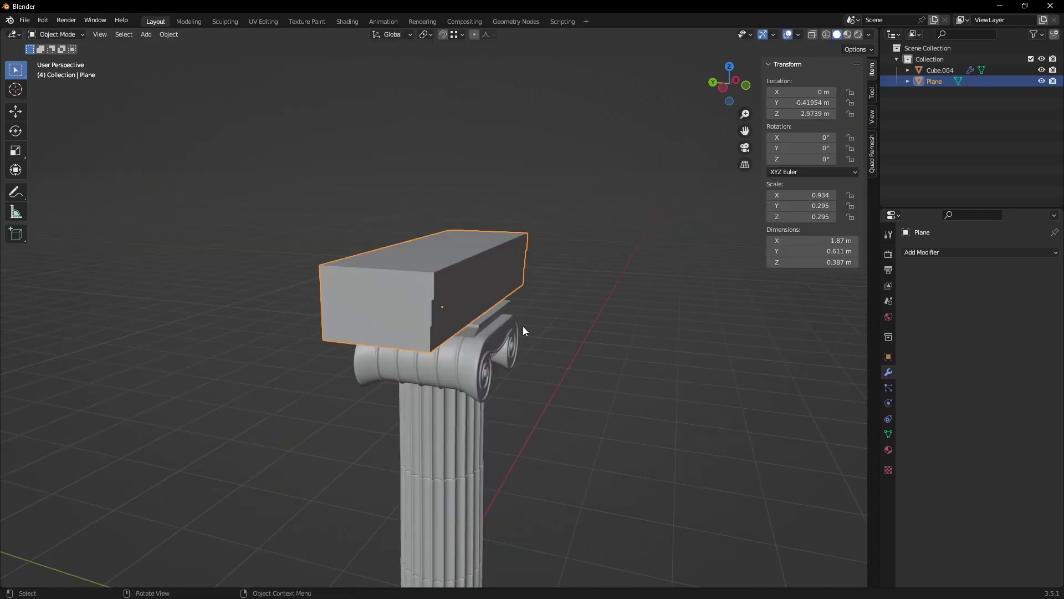
Push the middle and upper band faces on the block's opposite long side outward by about 0.023 m with Shrink/Fatten
{"action": "middle_click_drag", "start_coordinate": [523, 326], "coordinate": [548, 320]}
{"action": "key", "text": "Tab"}
{"action": "left_click", "coordinate": [544, 324], "text": "ctrl"}
{"action": "key", "text": "KP_Decimal"}
{"action": "key", "text": "alt+s"}
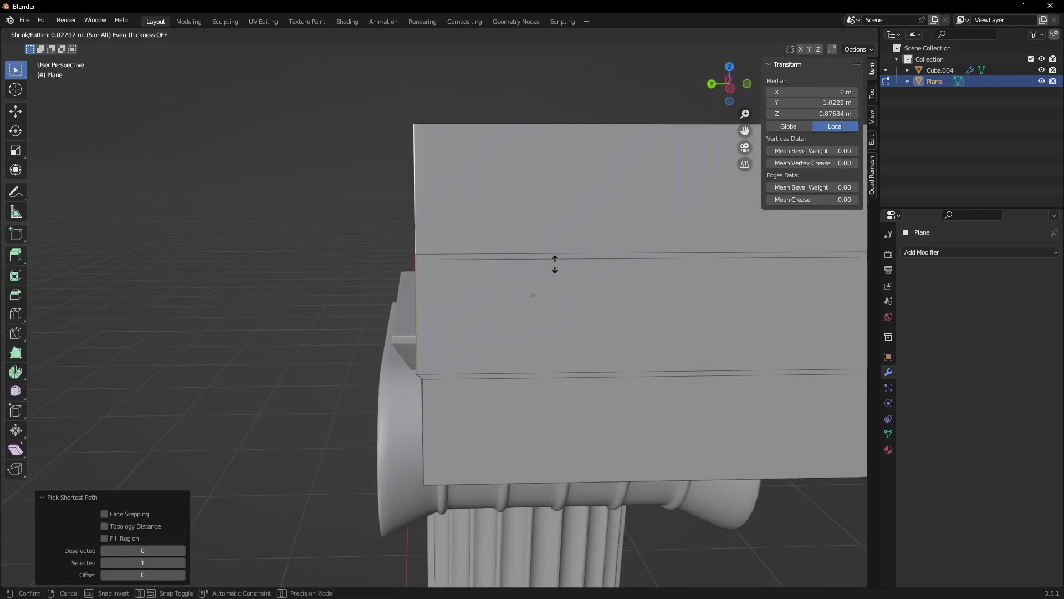
{"action": "left_click", "coordinate": [555, 264]}
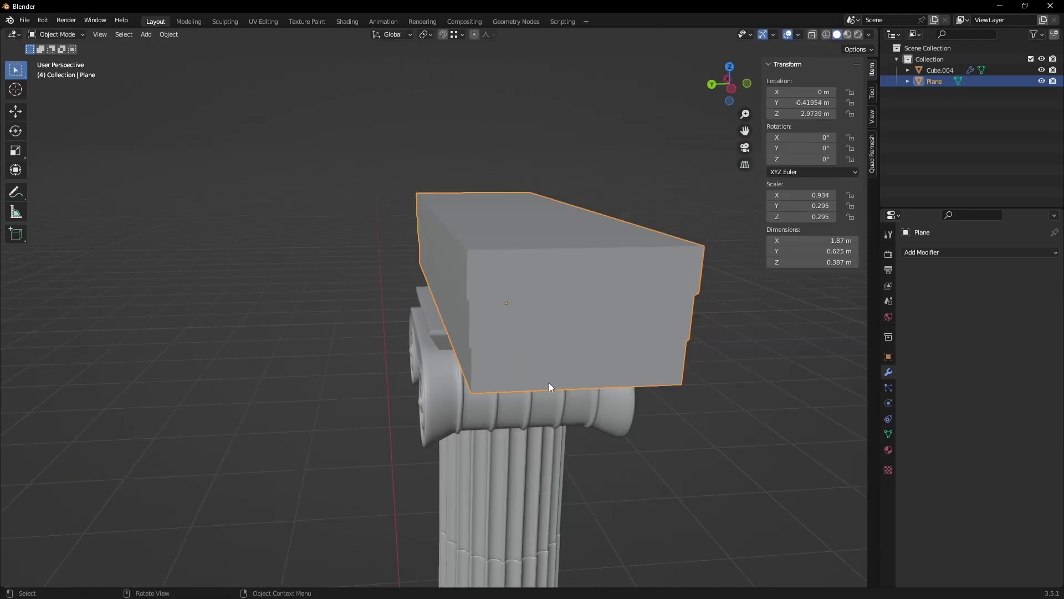
Add an Array modifier with a count of 6 to the frieze block above the architrave, then deselect it
{"action": "middle_click_drag", "start_coordinate": [548, 382], "coordinate": [471, 424]}
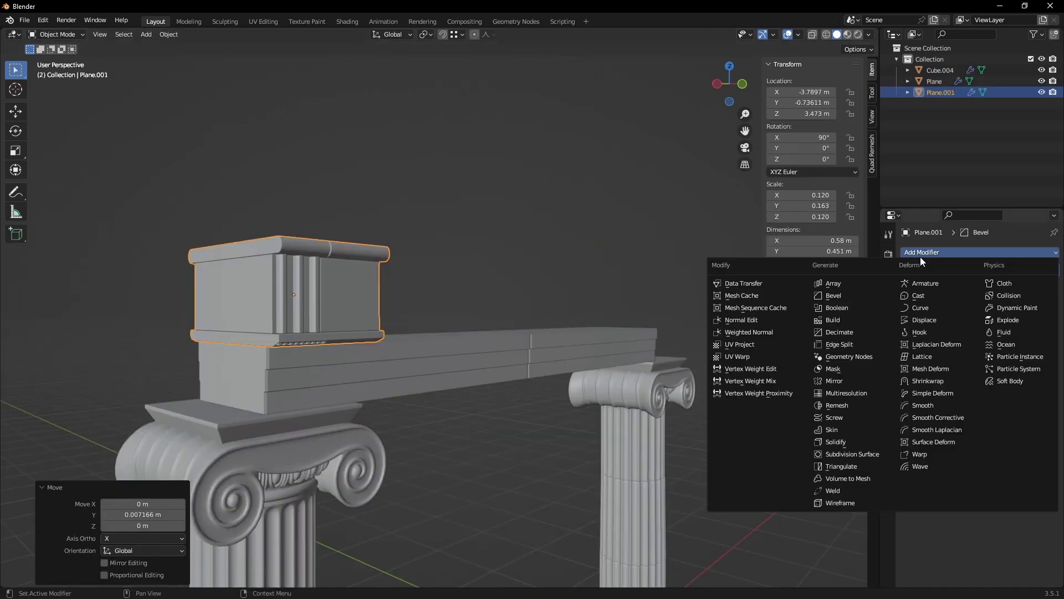
{"action": "left_click", "coordinate": [819, 276]}
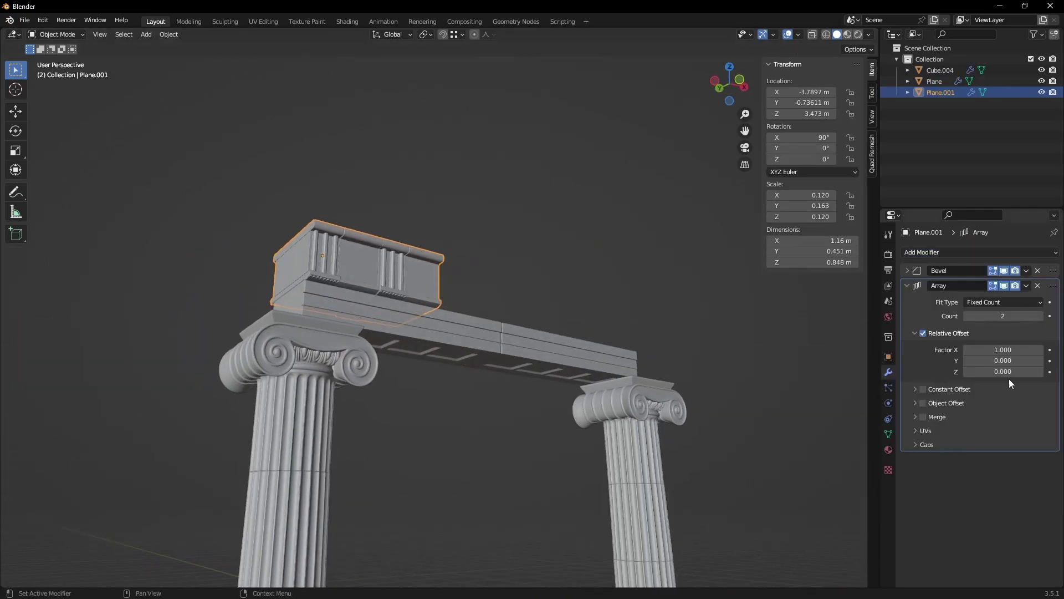
{"action": "left_click_drag", "start_coordinate": [1003, 316], "coordinate": [1017, 315]}
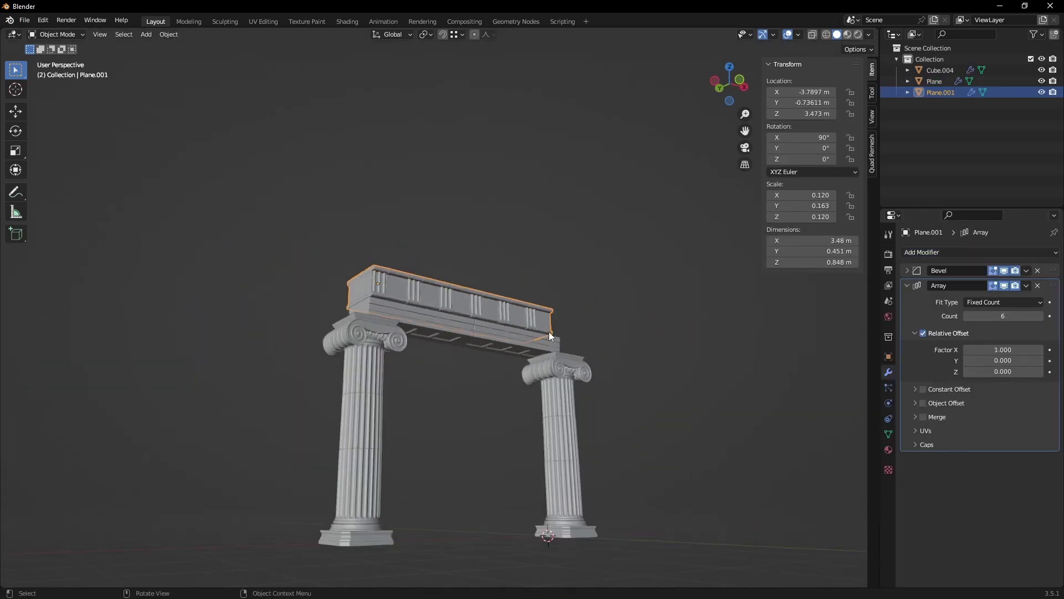
{"action": "left_click", "coordinate": [560, 333]}
{"action": "middle_click_drag", "start_coordinate": [560, 333], "coordinate": [527, 361]}
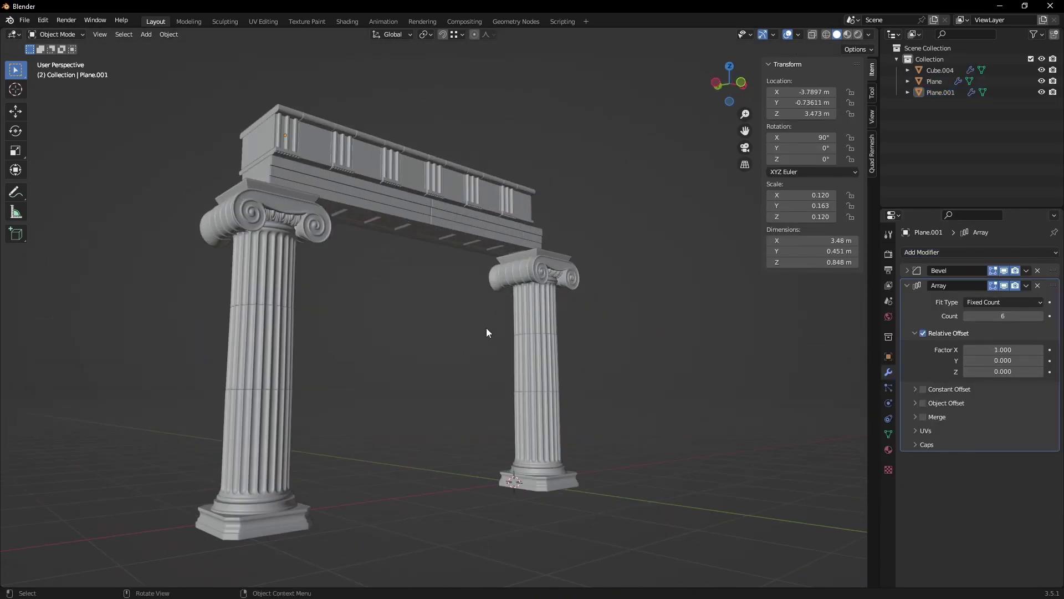
Adjust the column array's relative X offset and shift the columns along the X axis to line up under the entablature
{"action": "scroll", "coordinate": [486, 328], "scroll_direction": "down", "scroll_amount": 2}
{"action": "middle_click_drag", "start_coordinate": [448, 329], "coordinate": [435, 338]}
{"action": "left_click", "coordinate": [518, 383]}
{"action": "scroll", "coordinate": [482, 395], "scroll_direction": "up", "scroll_amount": 1}
{"action": "middle_click_drag", "start_coordinate": [481, 395], "coordinate": [502, 354], "text": "shift"}
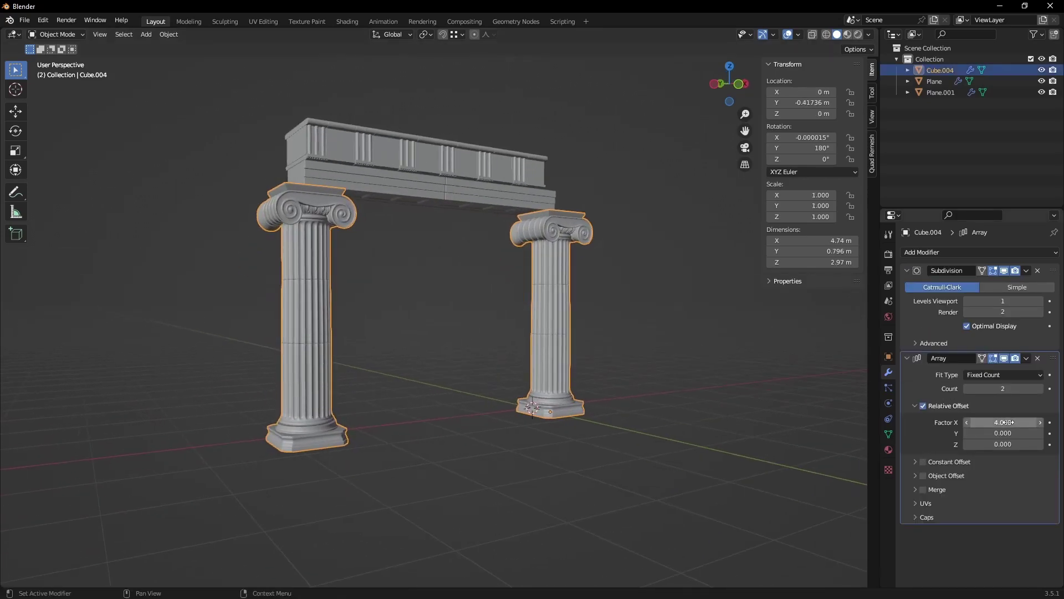
{"action": "left_click_drag", "start_coordinate": [1002, 423], "coordinate": [976, 423], "text": "ctrl"}
{"action": "key", "text": "g"}
{"action": "key", "text": "x"}
{"action": "middle_click_drag", "start_coordinate": [602, 399], "coordinate": [622, 385]}
{"action": "left_click", "coordinate": [552, 396]}
{"action": "left_click", "coordinate": [571, 394]}
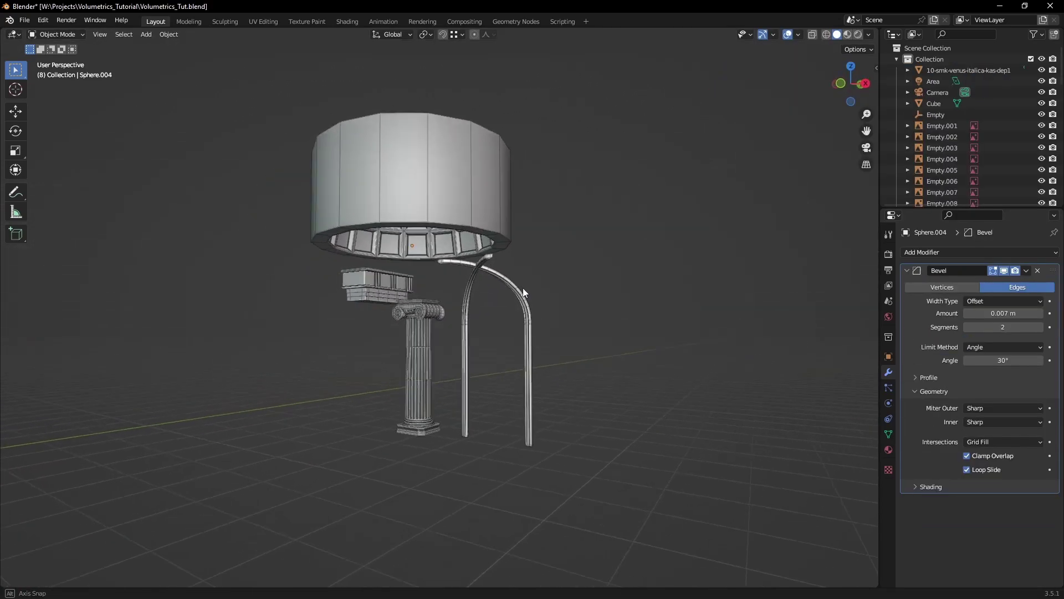
Inspect the modular building pieces, selecting the coffered dome and the entablature in turn
{"action": "middle_click_drag", "start_coordinate": [524, 288], "coordinate": [551, 261]}
{"action": "left_click", "coordinate": [551, 261]}
{"action": "left_click", "coordinate": [443, 327]}
{"action": "left_click", "coordinate": [433, 231]}
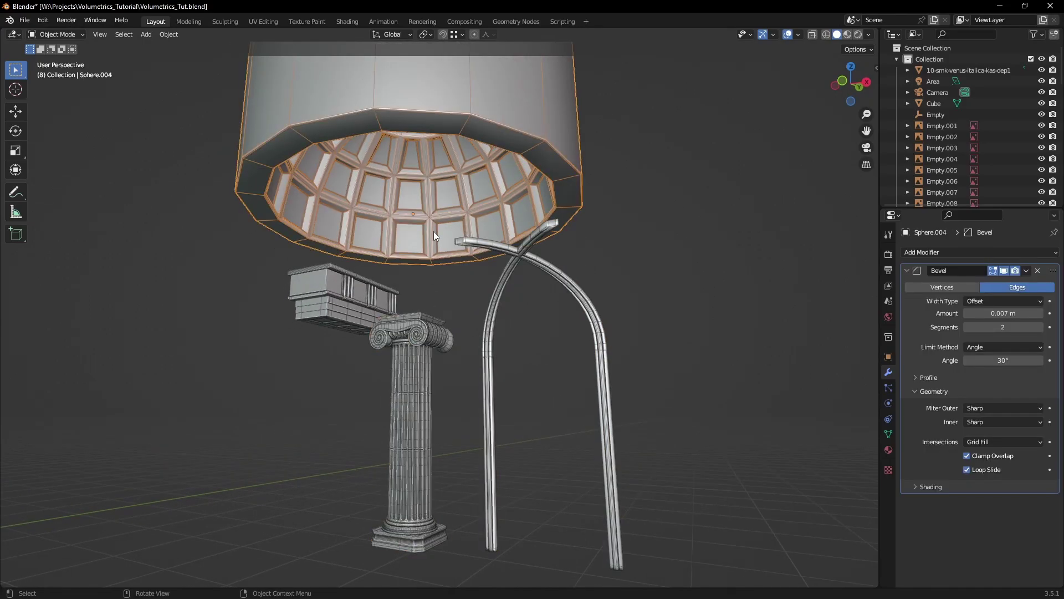
{"action": "left_click_drag", "start_coordinate": [301, 314], "coordinate": [304, 316]}
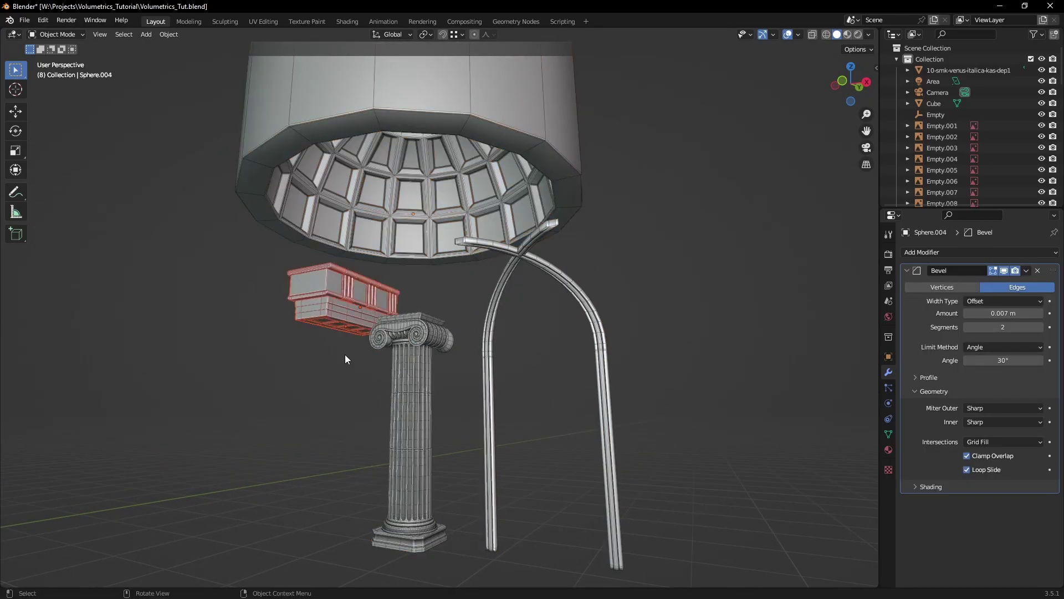
{"action": "left_click", "coordinate": [657, 307]}
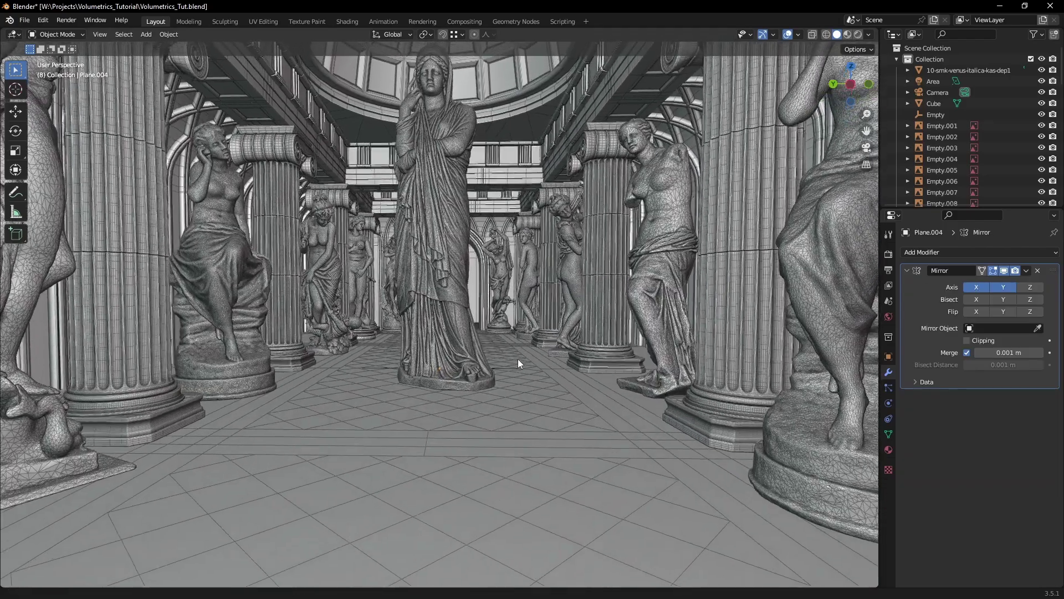
Select the floor meshes of the temple hall and isolate them in Local View
{"action": "left_click", "coordinate": [555, 446]}
{"action": "left_click", "coordinate": [598, 444], "text": "shift"}
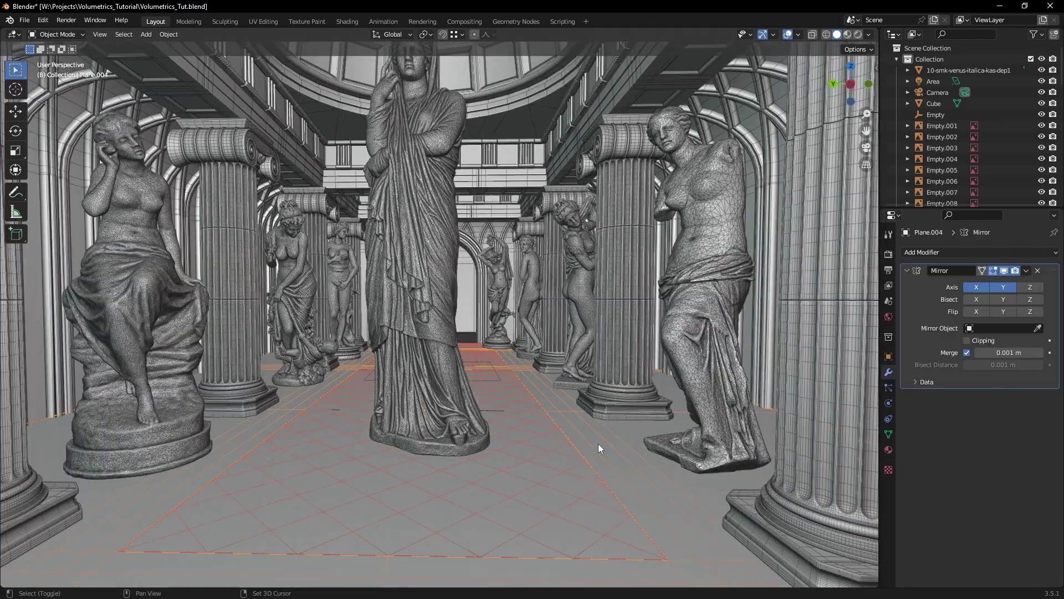
{"action": "key", "text": "slash"}
{"action": "middle_click_drag", "start_coordinate": [504, 326], "coordinate": [496, 344]}
{"action": "scroll", "coordinate": [496, 344], "scroll_direction": "up", "scroll_amount": 4}
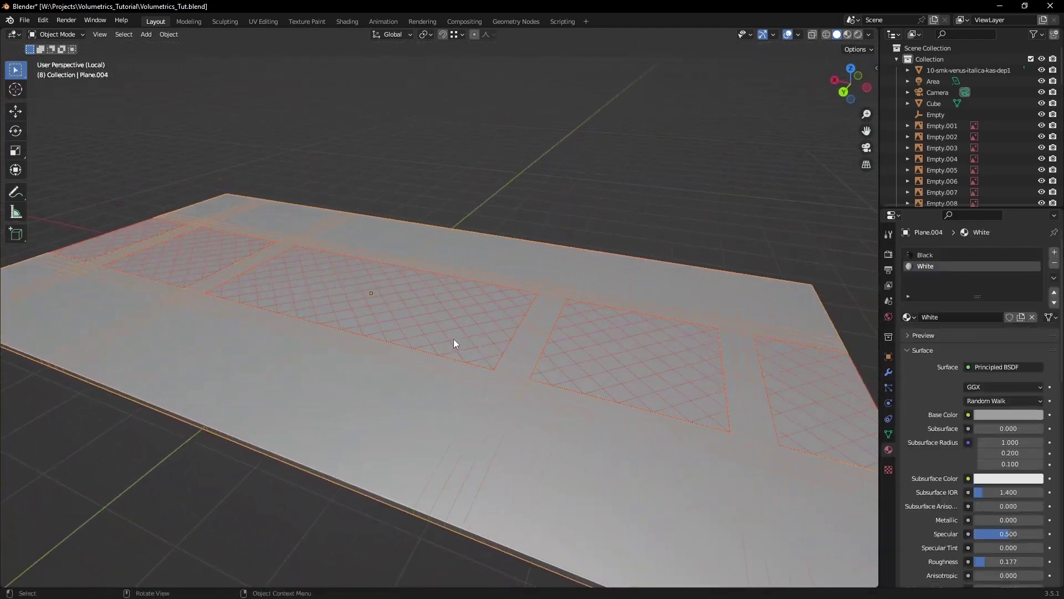
Select the tiled floor faces by material slot, checking Marble and Black, and preview the checker pattern in Rendered shading
{"action": "left_click", "coordinate": [459, 335]}
{"action": "mouse_move", "coordinate": [412, 311]}
{"action": "middle_mouse_down"}
{"action": "mouse_move", "coordinate": [395, 340]}
{"action": "mouse_move", "coordinate": [402, 357]}
{"action": "mouse_move", "coordinate": [434, 314]}
{"action": "mouse_move", "coordinate": [428, 305]}
{"action": "middle_mouse_up"}
{"action": "key", "text": "Tab"}
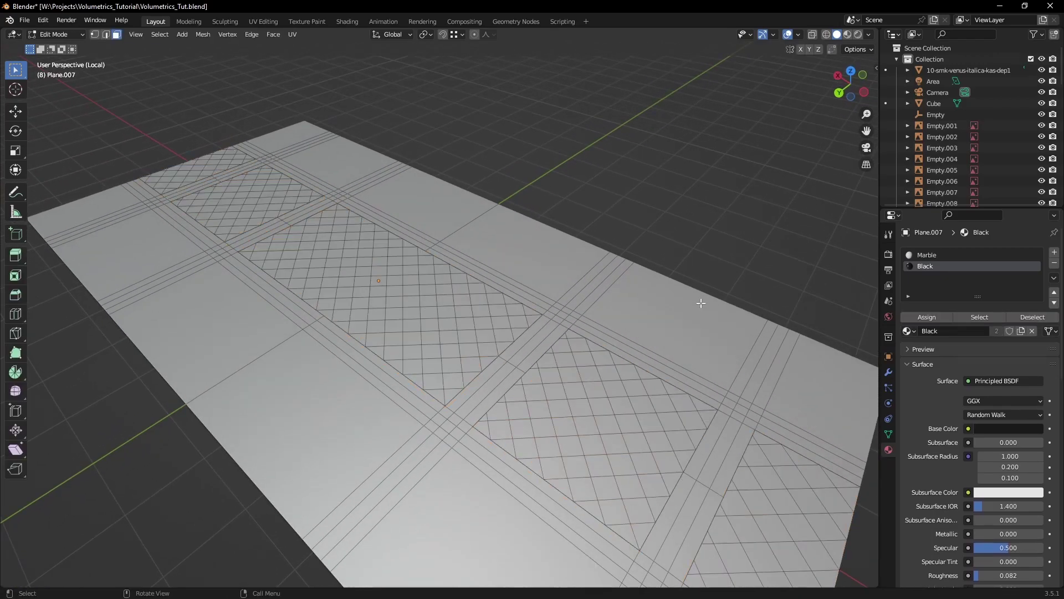
{"action": "left_click", "coordinate": [980, 255]}
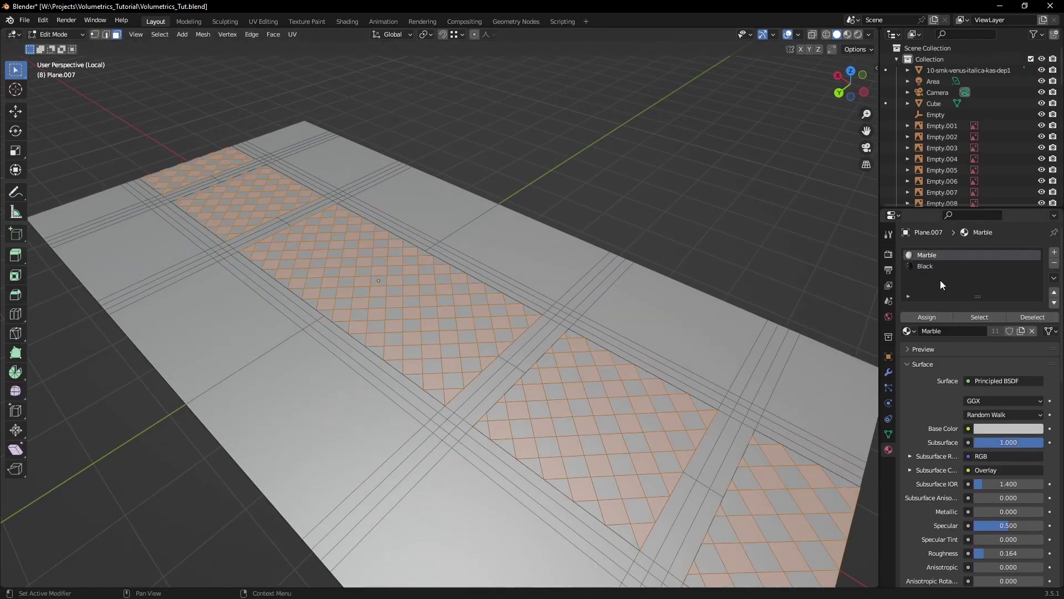
{"action": "left_click", "coordinate": [942, 266]}
{"action": "key", "text": "Tab"}
{"action": "key", "text": "z"}
{"action": "left_click", "coordinate": [510, 304]}
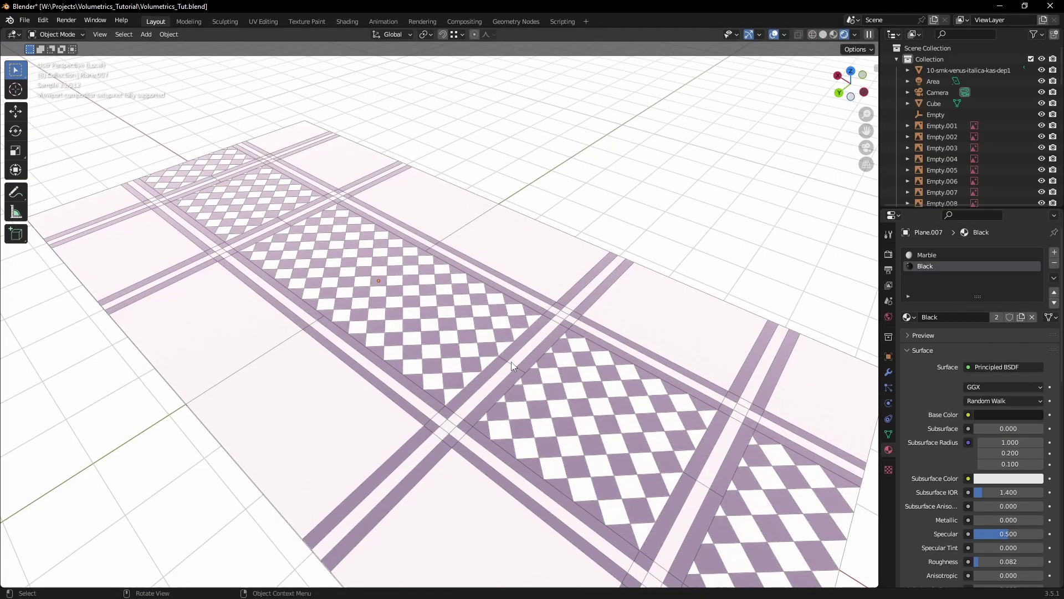
{"action": "mouse_move", "coordinate": [512, 366]}
{"action": "middle_mouse_down"}
{"action": "mouse_move", "coordinate": [422, 374]}
{"action": "mouse_move", "coordinate": [522, 382]}
{"action": "middle_mouse_up"}
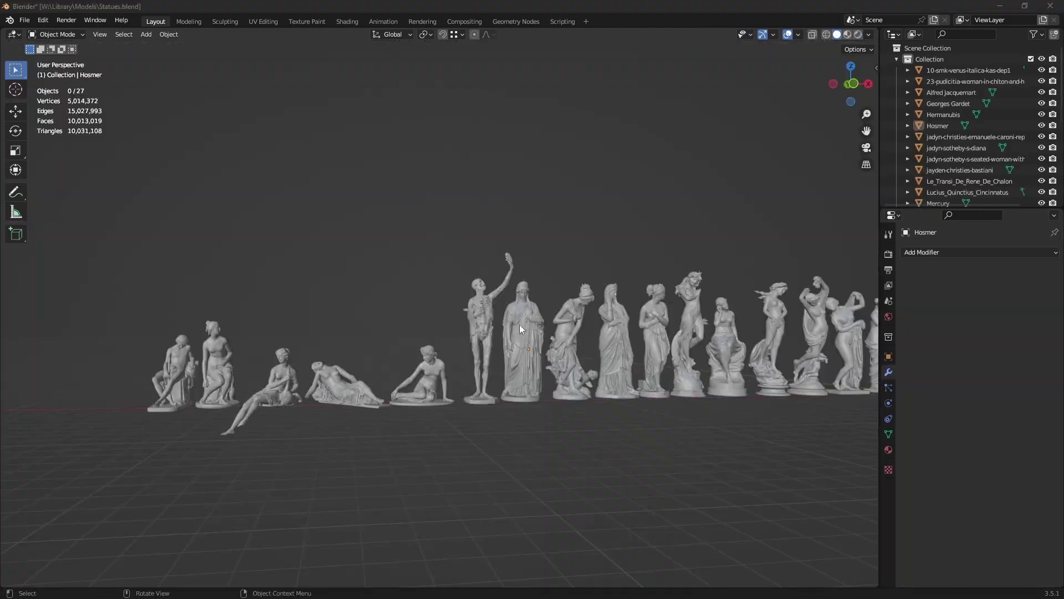
Select the Hosmer statue in the statue library scene and examine its sculpted head and drapery up close
{"action": "scroll", "coordinate": [511, 327], "scroll_direction": "up", "scroll_amount": 2}
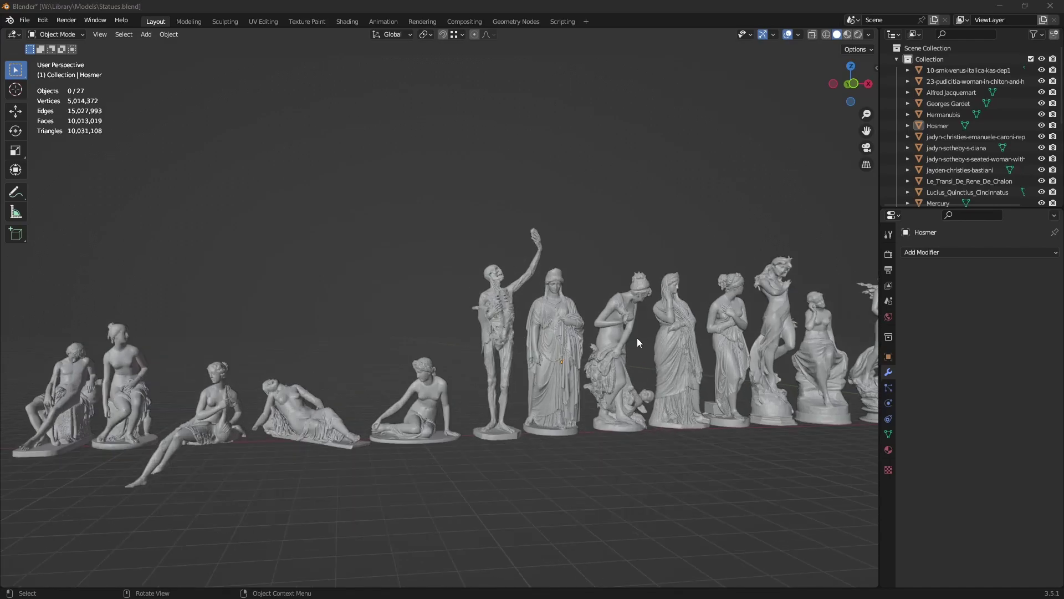
{"action": "middle_click_drag", "start_coordinate": [637, 338], "coordinate": [391, 344]}
{"action": "left_click", "coordinate": [390, 345]}
{"action": "middle_click_drag", "start_coordinate": [391, 345], "coordinate": [406, 347]}
{"action": "scroll", "coordinate": [406, 347], "scroll_direction": "down", "scroll_amount": 1}
{"action": "scroll", "coordinate": [406, 347], "scroll_direction": "up", "scroll_amount": 6}
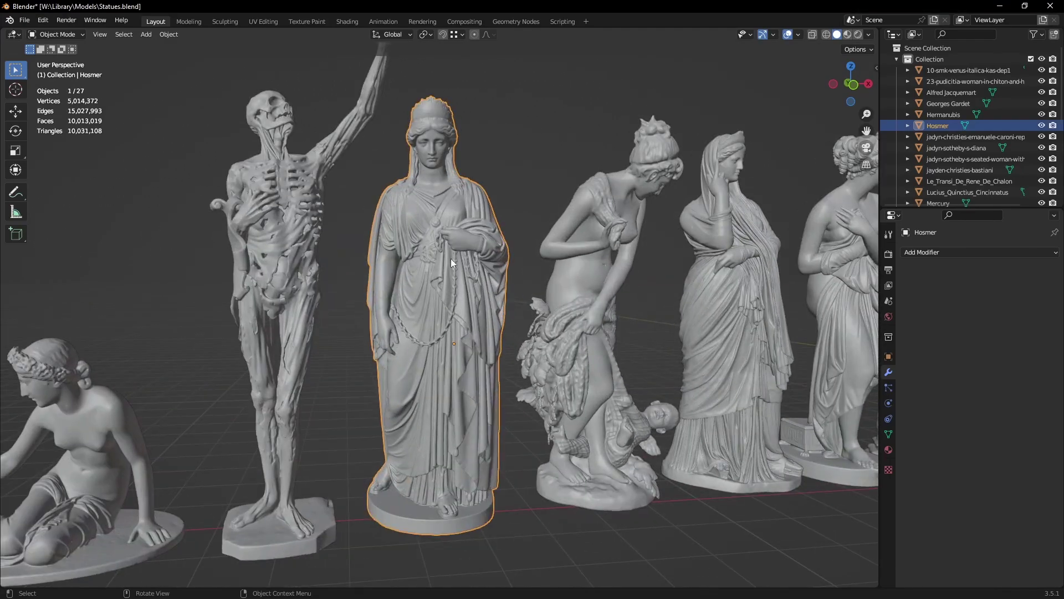
{"action": "middle_click_drag", "start_coordinate": [451, 259], "coordinate": [441, 368], "text": "shift"}
{"action": "scroll", "coordinate": [452, 304], "scroll_direction": "up", "scroll_amount": 4}
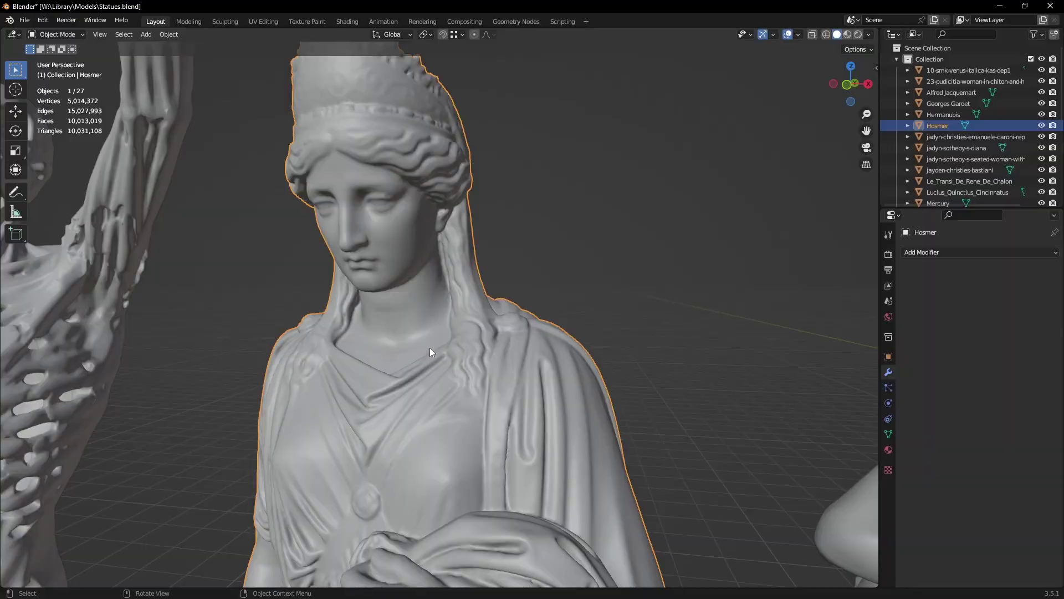
Examine the Hosmer statue's mesh density around the neck and face in Edit Mode, then return to Object Mode
{"action": "key", "text": "Tab"}
{"action": "scroll", "coordinate": [383, 267], "scroll_direction": "up", "scroll_amount": 1}
{"action": "scroll", "coordinate": [382, 267], "scroll_direction": "up", "scroll_amount": 2}
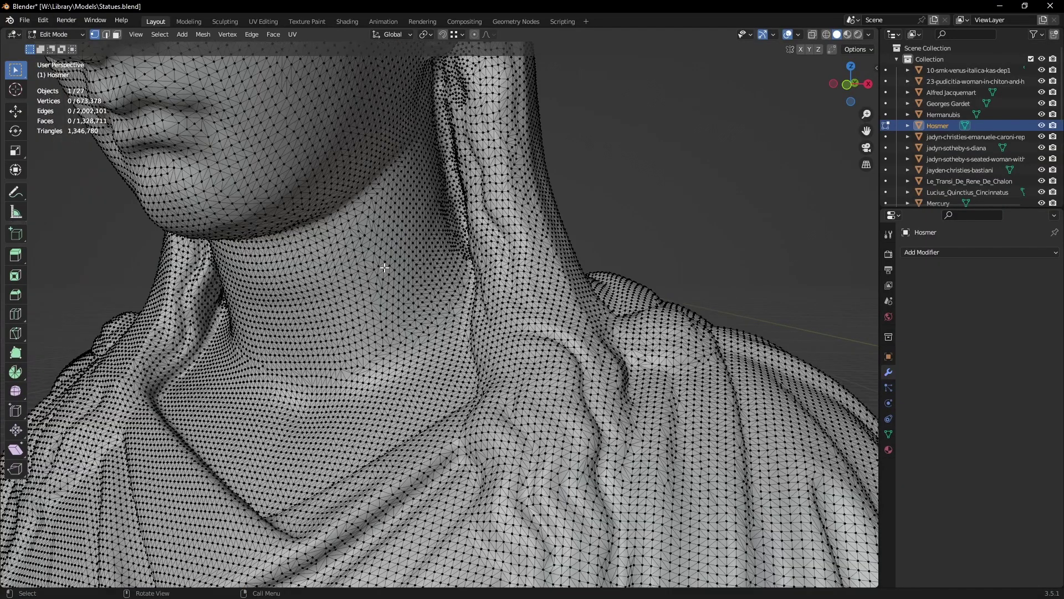
{"action": "middle_click_drag", "start_coordinate": [383, 267], "coordinate": [531, 369]}
{"action": "key", "text": "Tab"}
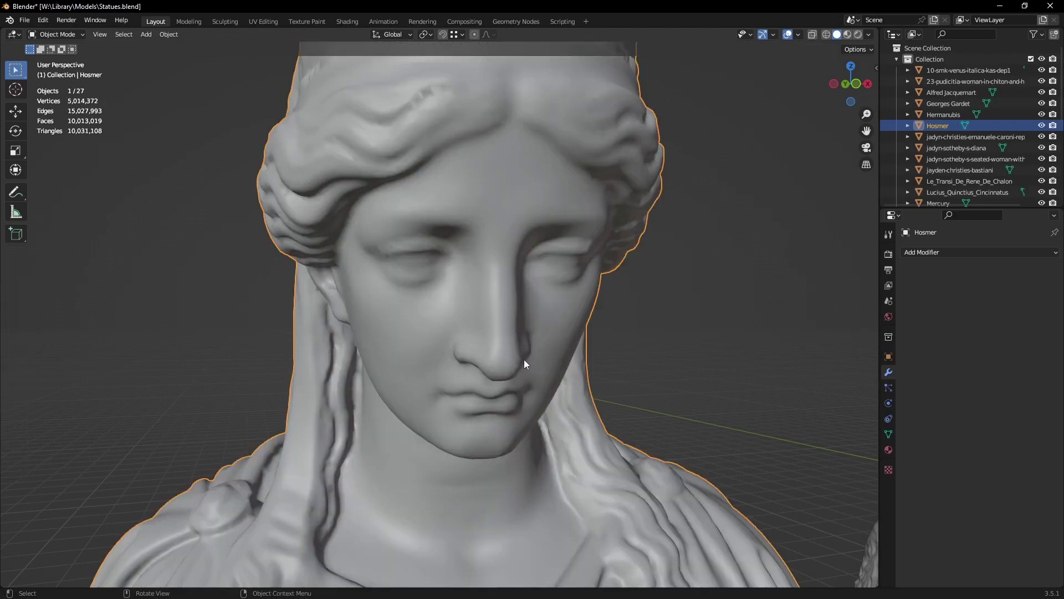
Add a Decimate modifier to the Hosmer statue and set its collapse ratio to 0.15
{"action": "left_click", "coordinate": [949, 253]}
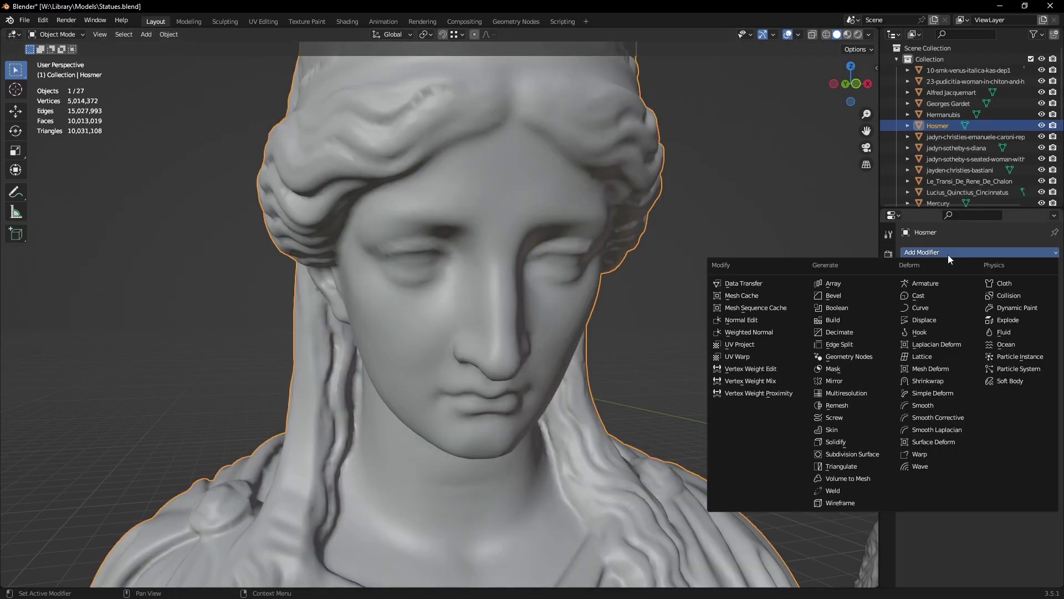
{"action": "left_click", "coordinate": [854, 332]}
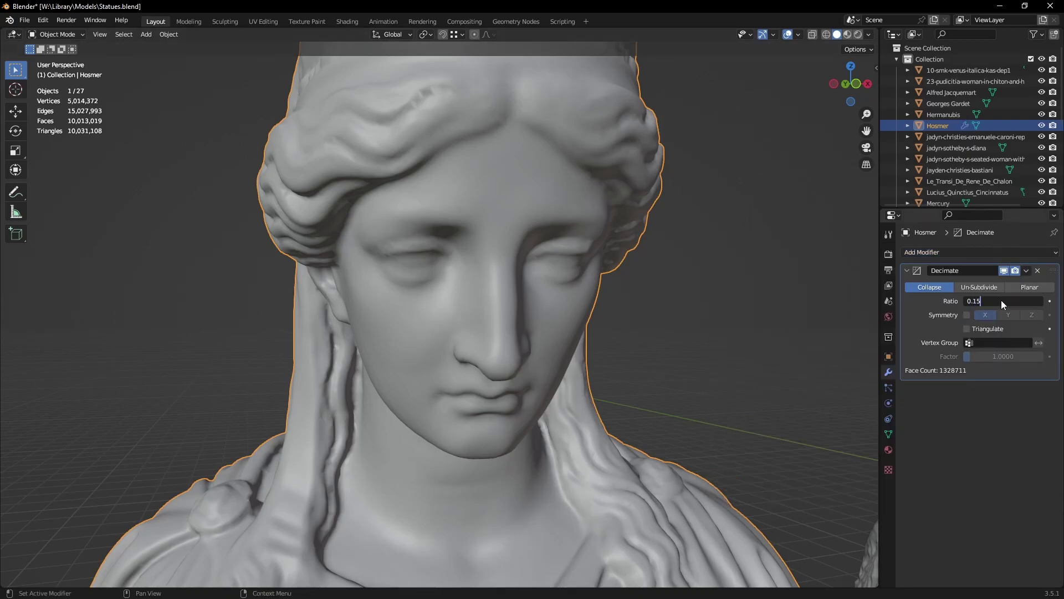
{"action": "key", "text": "Return"}
{"action": "middle_click_drag", "start_coordinate": [477, 499], "coordinate": [552, 498]}
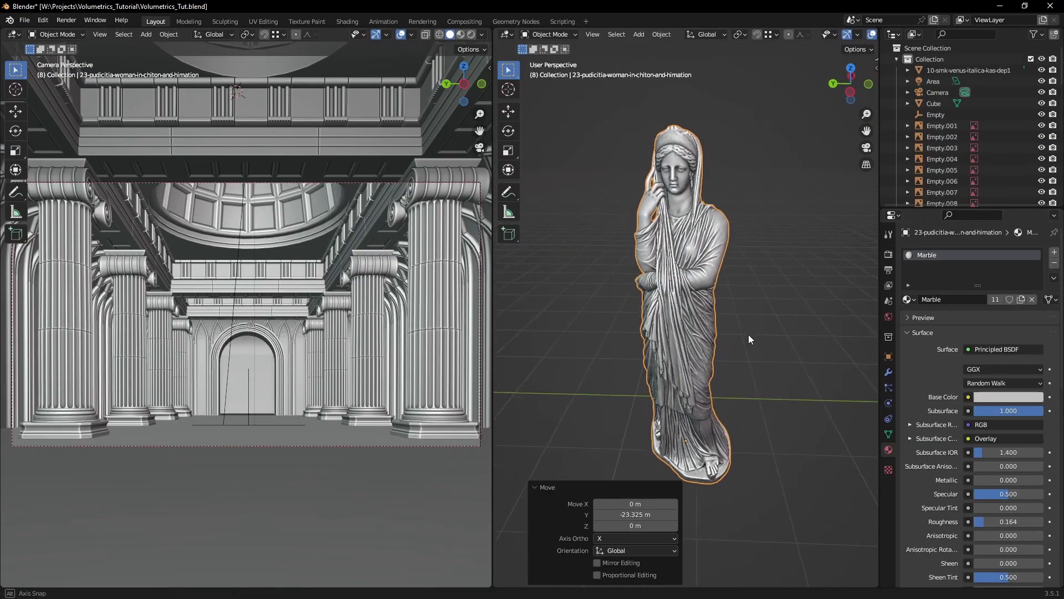
From the top view, move the robed woman statue about 30.6 m along the Y axis into the centre of the hall
{"action": "key", "text": "KP_7"}
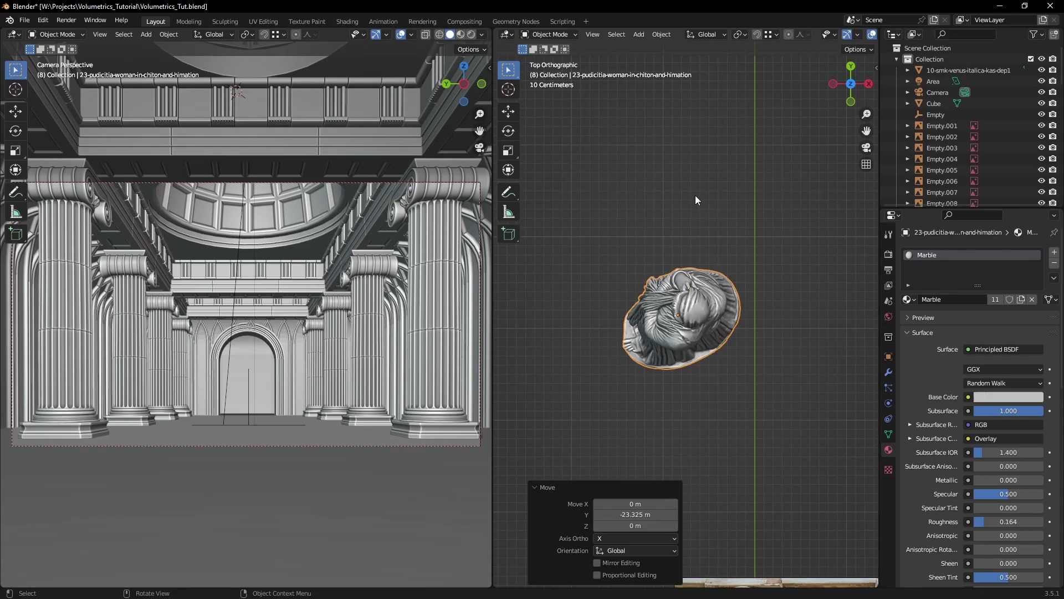
{"action": "scroll", "coordinate": [696, 200], "scroll_direction": "down", "scroll_amount": 8}
{"action": "key", "text": "g"}
{"action": "key", "text": "y"}
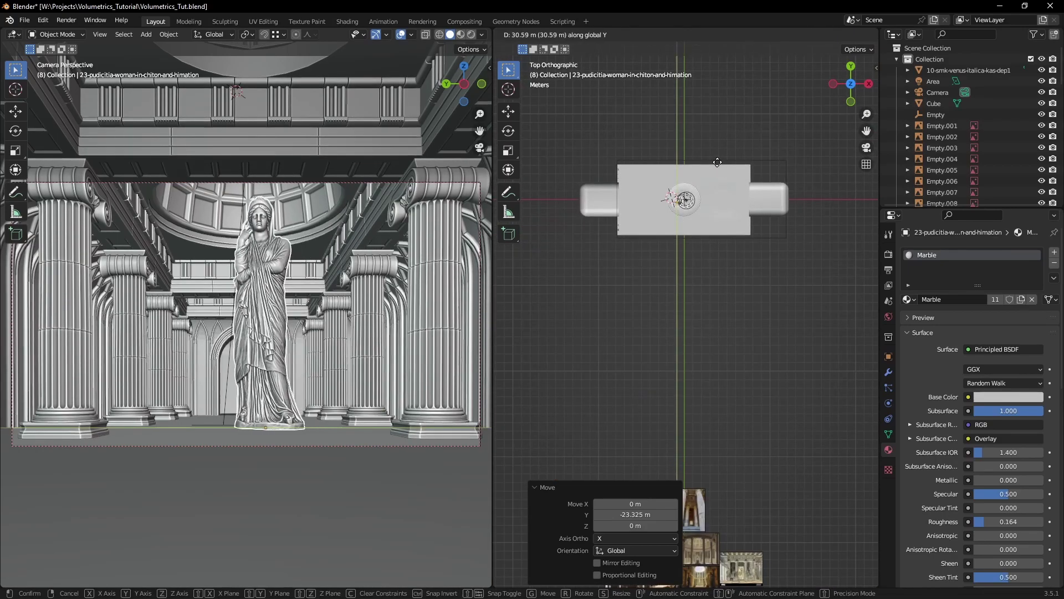
Rotate the robed woman statue about -17.4° around the Z axis in the top view
{"action": "key", "text": "KP_Decimal"}
{"action": "key", "text": "r"}
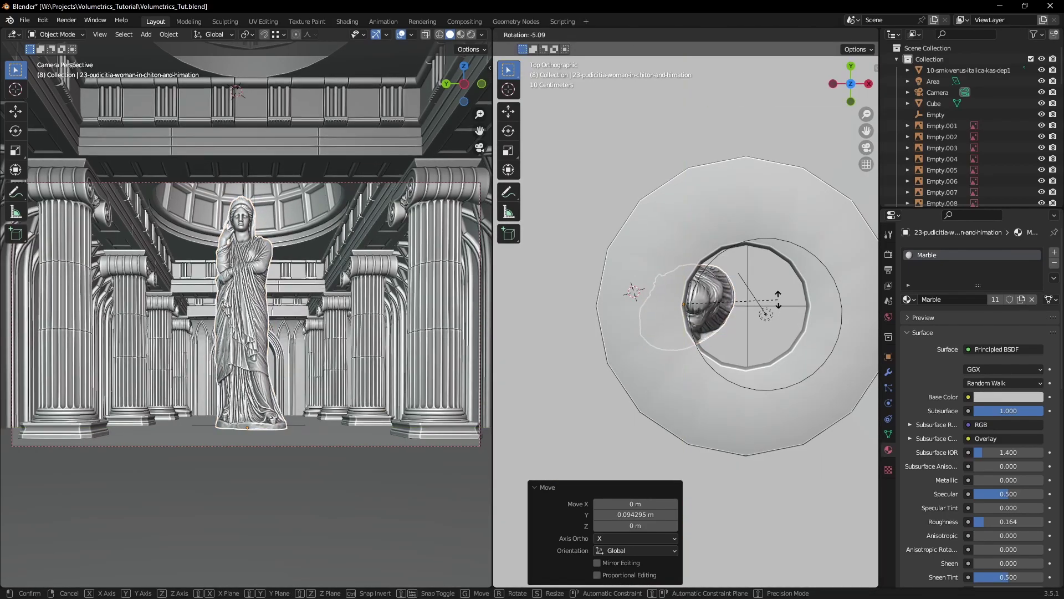
{"action": "left_click", "coordinate": [775, 304]}
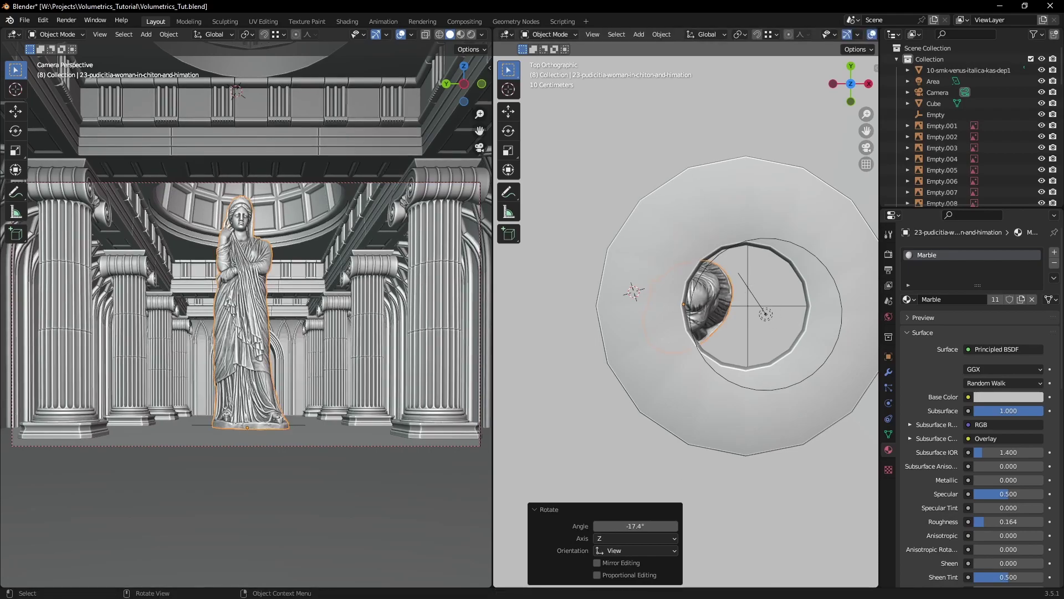
Deselect the central statue, unhide the remaining statues between the columns, and isolate them in Local View in an enlarged viewport
{"action": "scroll", "coordinate": [247, 354], "scroll_direction": "down", "scroll_amount": 1}
{"action": "key", "text": "alt+a"}
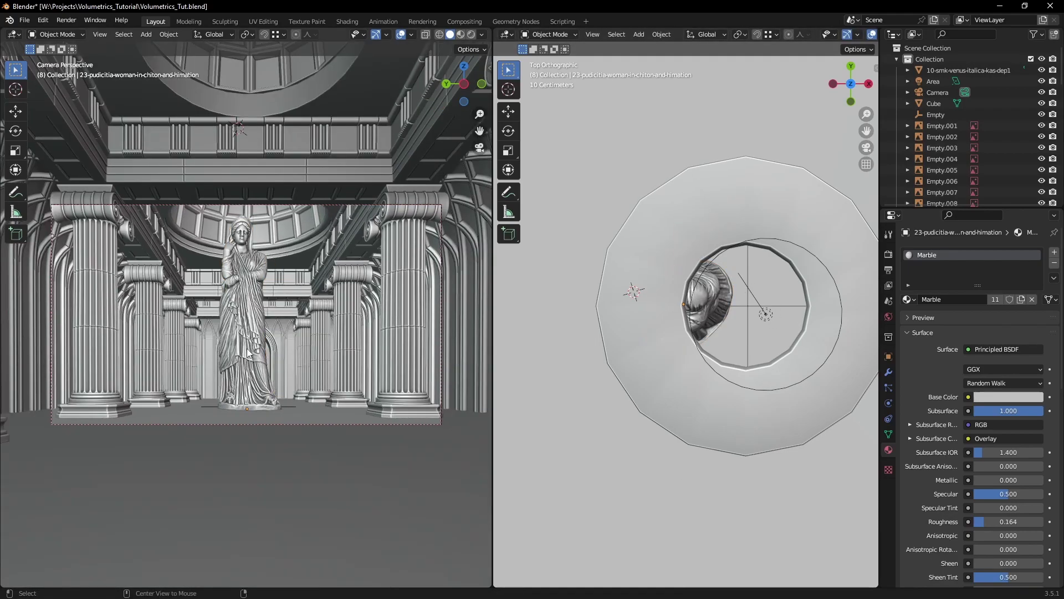
{"action": "key", "text": "alt+h"}
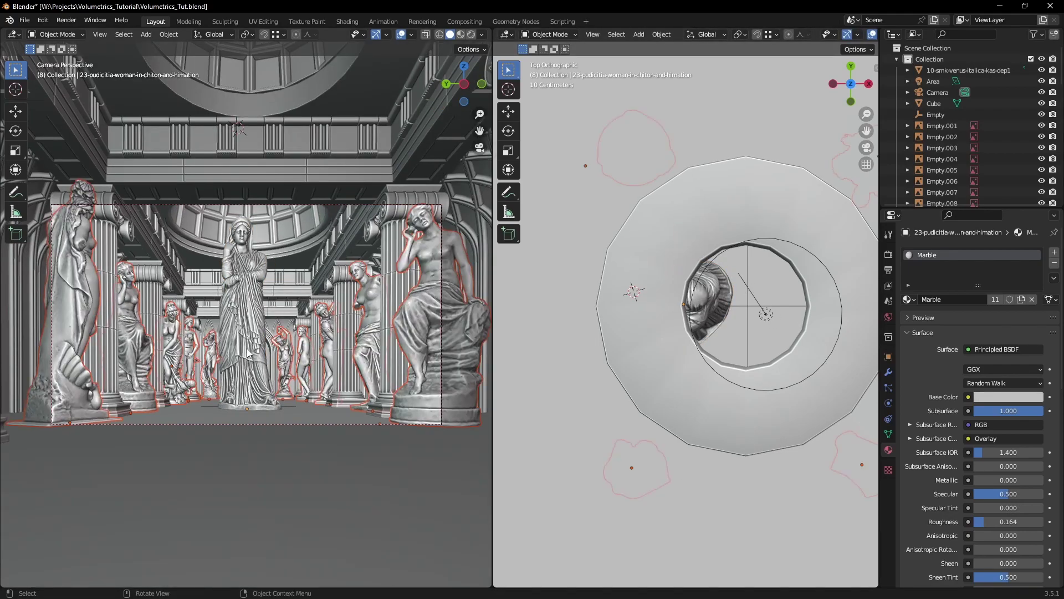
{"action": "key", "text": "KP_Divide"}
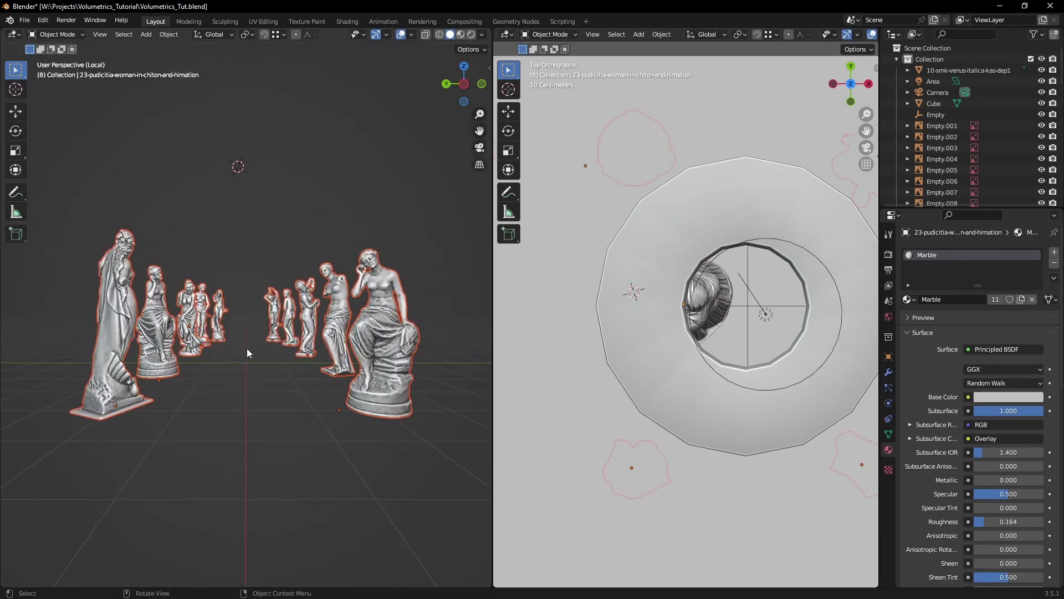
{"action": "key", "text": "ctrl+space"}
{"action": "middle_click_drag", "start_coordinate": [564, 348], "coordinate": [537, 362]}
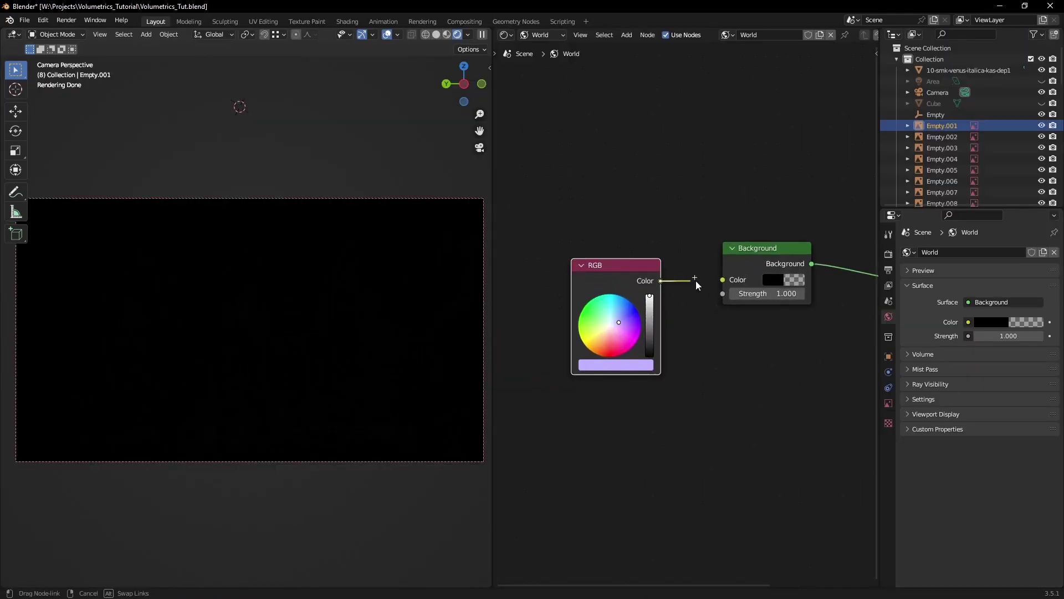
Connect the pale purple RGB node to the Color input of the world's Background node
{"action": "left_click_drag", "start_coordinate": [697, 282], "coordinate": [816, 294]}
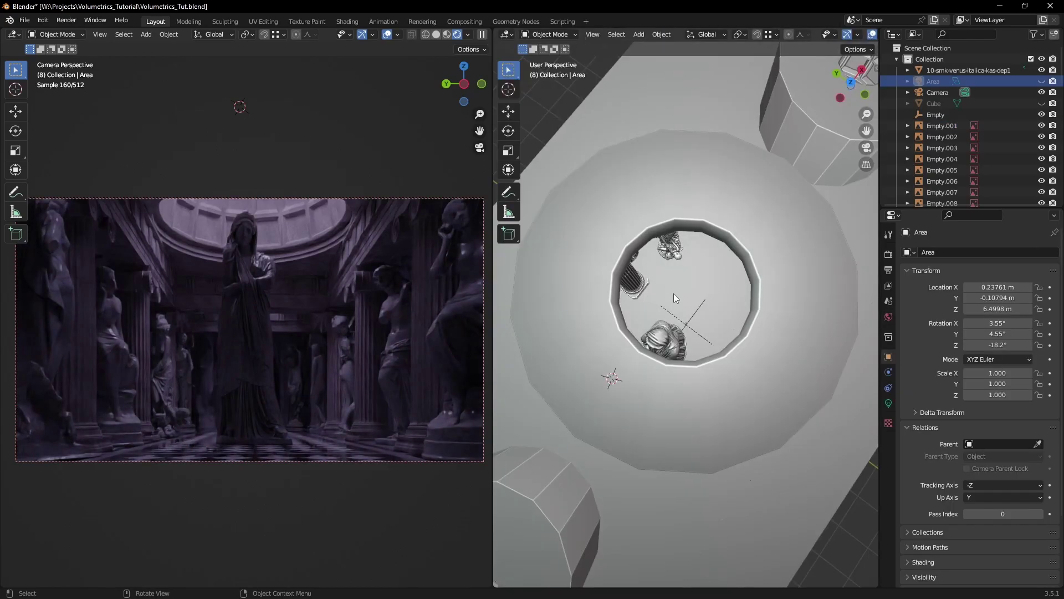
Unhide the Area light above the dome opening and set its beam spread to 15°
{"action": "middle_click_drag", "start_coordinate": [674, 294], "coordinate": [707, 298]}
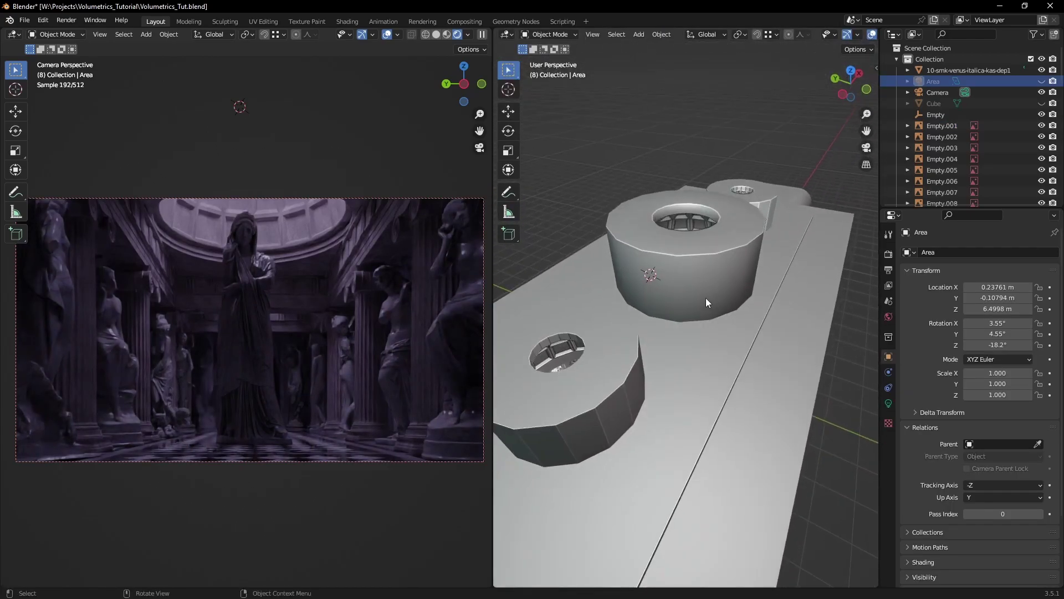
{"action": "left_click", "coordinate": [1042, 81]}
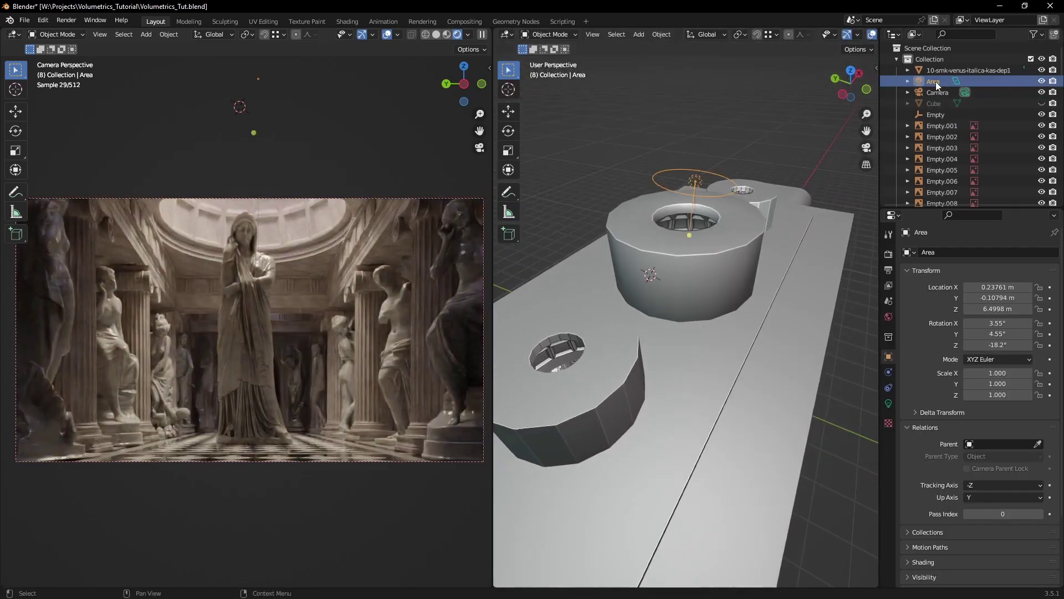
{"action": "left_click", "coordinate": [889, 403]}
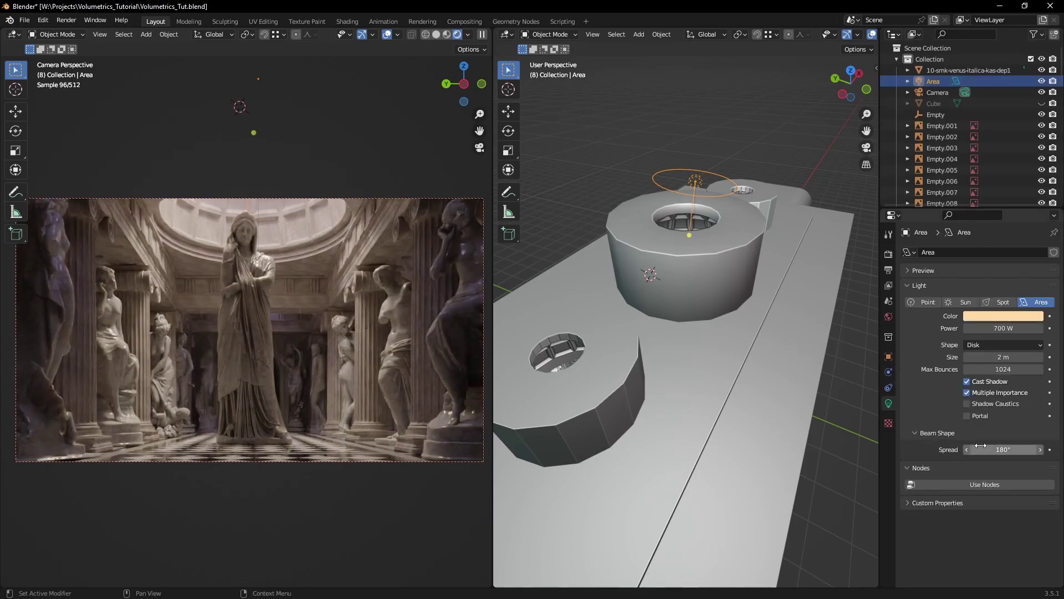
{"action": "left_click_drag", "start_coordinate": [1003, 450], "coordinate": [956, 449]}
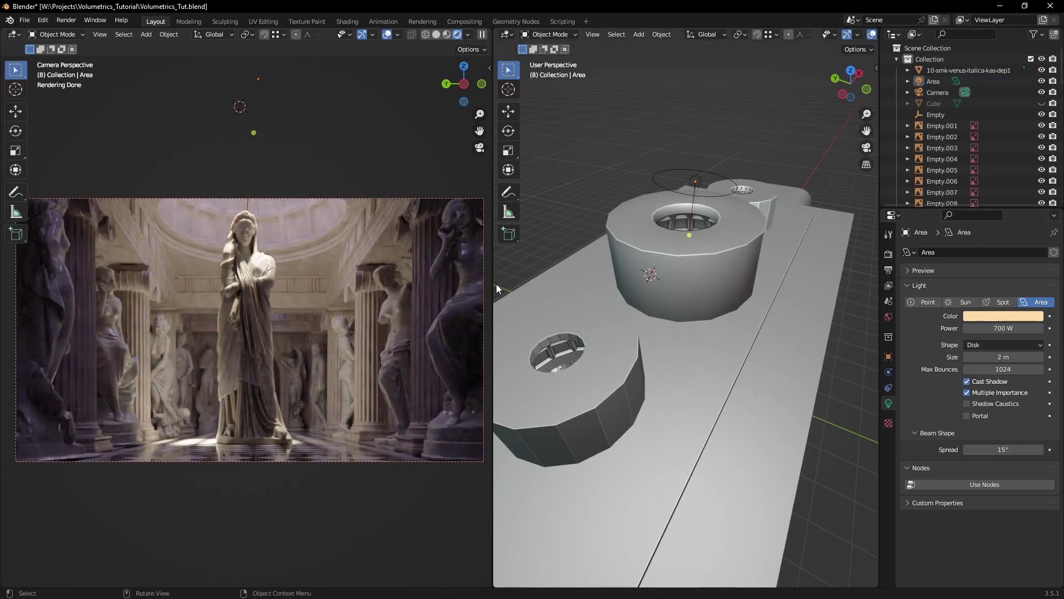
Enlarge the rendered camera viewport and examine the light falling on the central robed statue
{"action": "left_click_drag", "start_coordinate": [497, 284], "coordinate": [651, 284]}
{"action": "scroll", "coordinate": [328, 221], "scroll_direction": "up", "scroll_amount": 3}
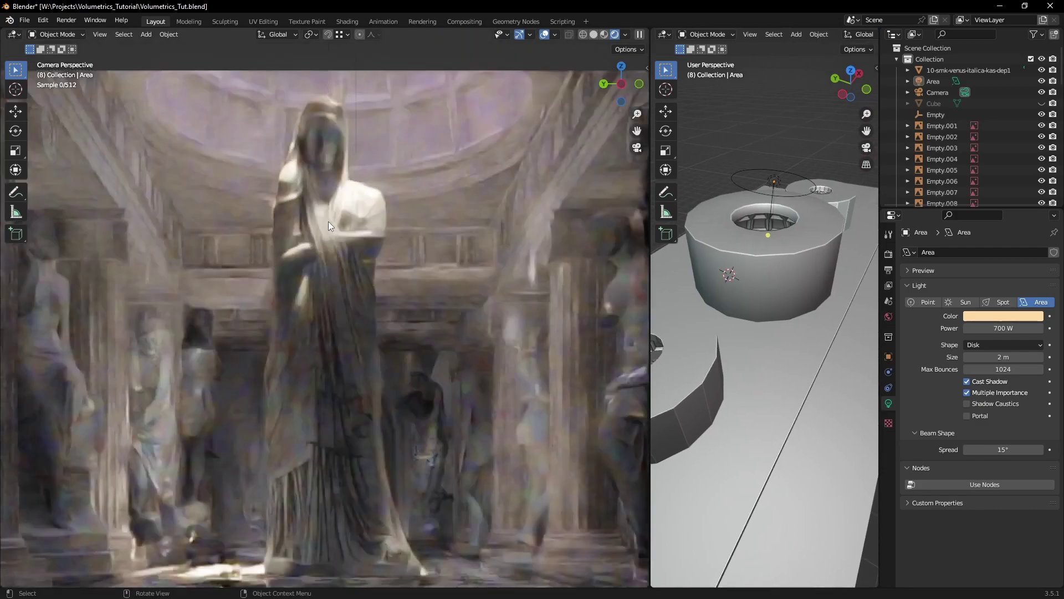
{"action": "scroll", "coordinate": [328, 221], "scroll_direction": "up", "scroll_amount": 1}
{"action": "left_click", "coordinate": [338, 196]}
{"action": "middle_click_drag", "start_coordinate": [350, 188], "coordinate": [357, 288], "text": "shift"}
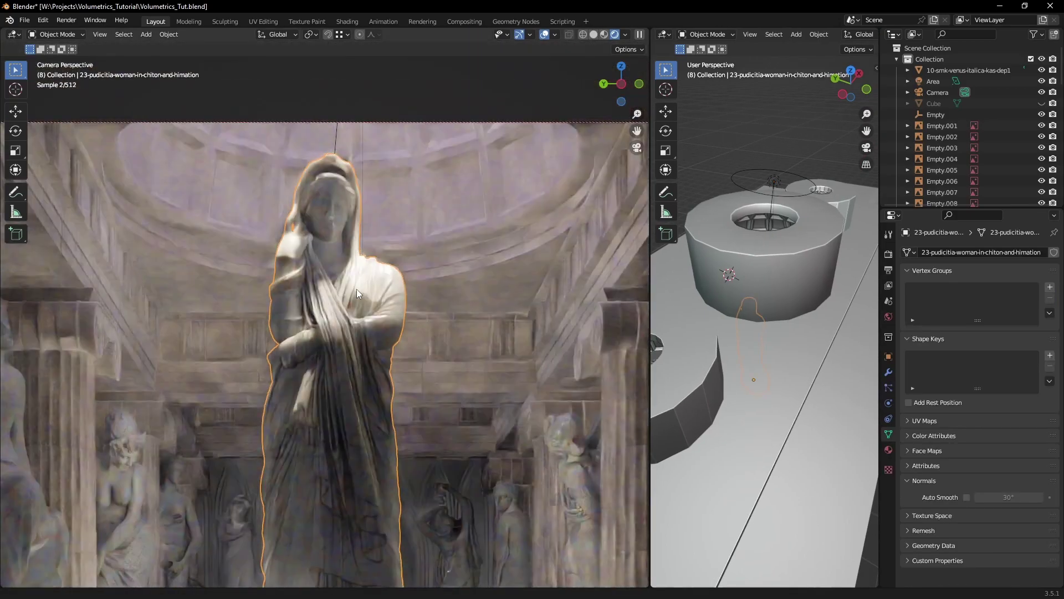
{"action": "scroll", "coordinate": [357, 288], "scroll_direction": "up", "scroll_amount": 4}
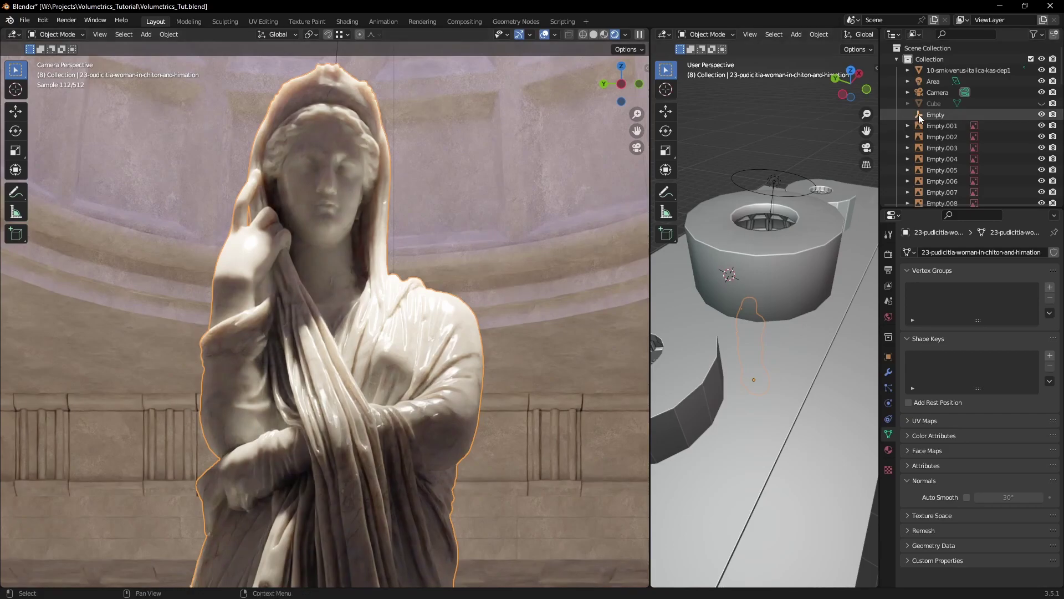
Unhide the Cube object and check its effect on the hall in the rendered camera view
{"action": "left_click", "coordinate": [932, 103]}
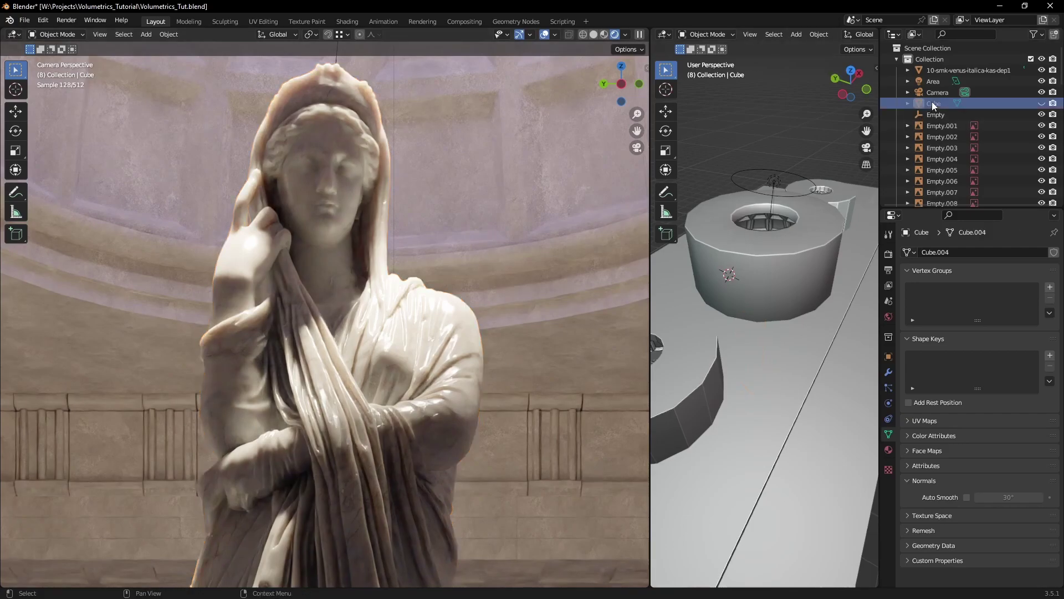
{"action": "left_click", "coordinate": [1041, 104]}
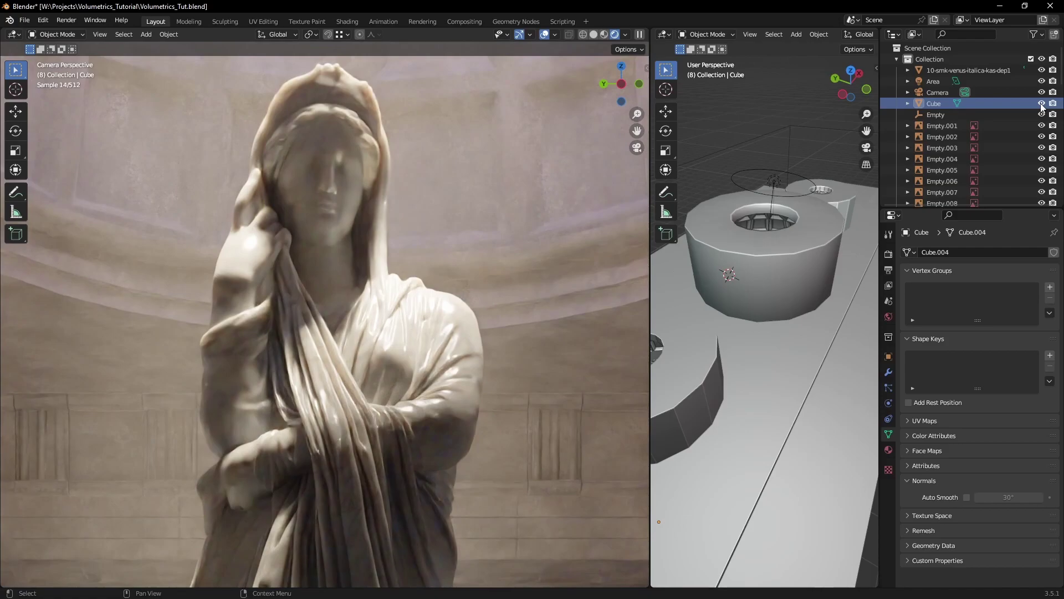
{"action": "scroll", "coordinate": [371, 420], "scroll_direction": "down", "scroll_amount": 6}
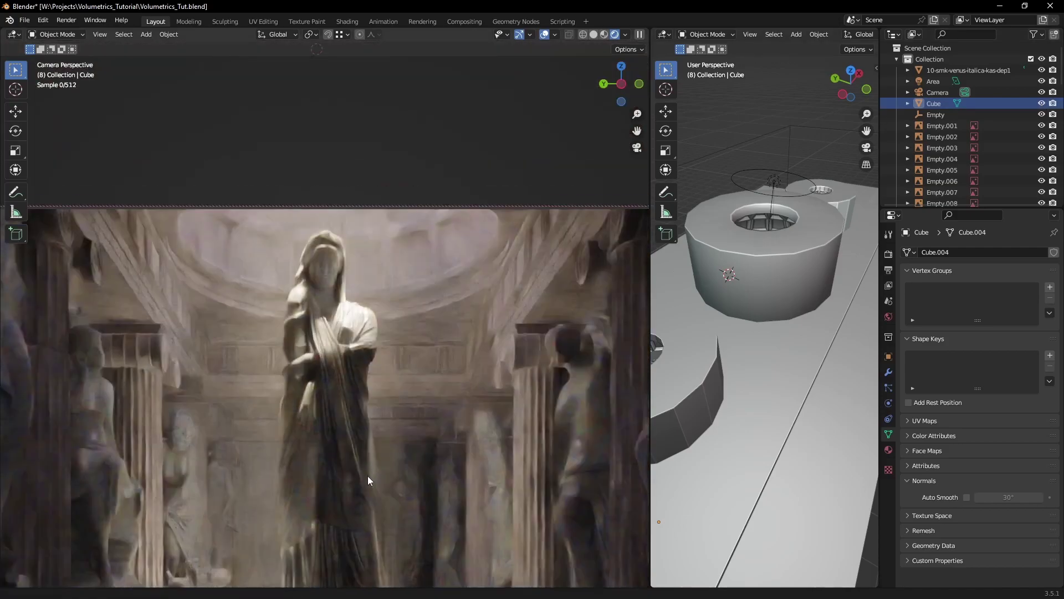
{"action": "middle_click_drag", "start_coordinate": [368, 476], "coordinate": [378, 375], "text": "shift"}
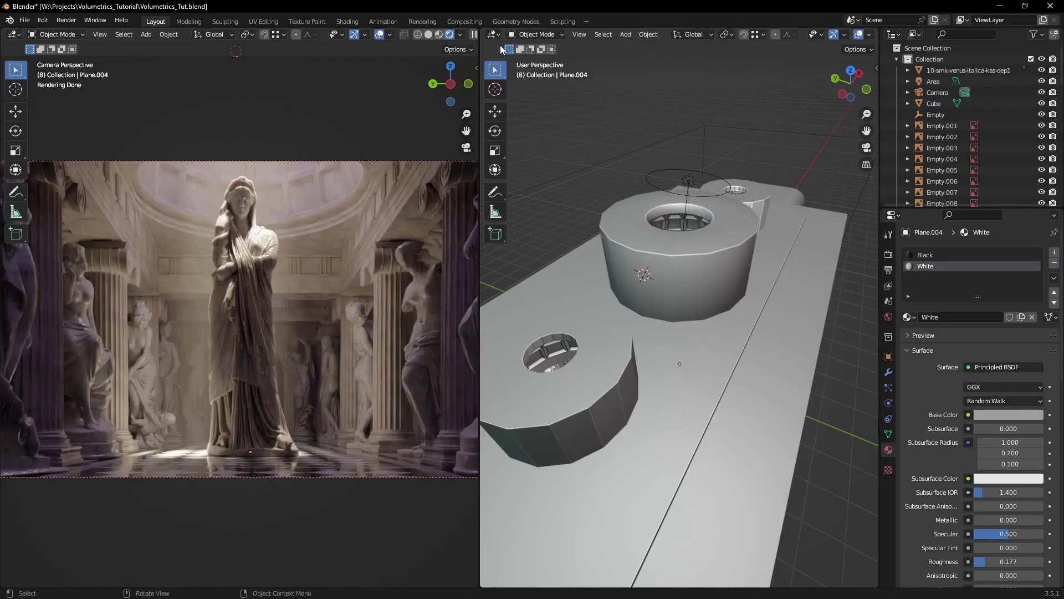
Switch the second viewport to the Shader Editor and inspect the checkered floor's White and Black materials
{"action": "left_click", "coordinate": [494, 35]}
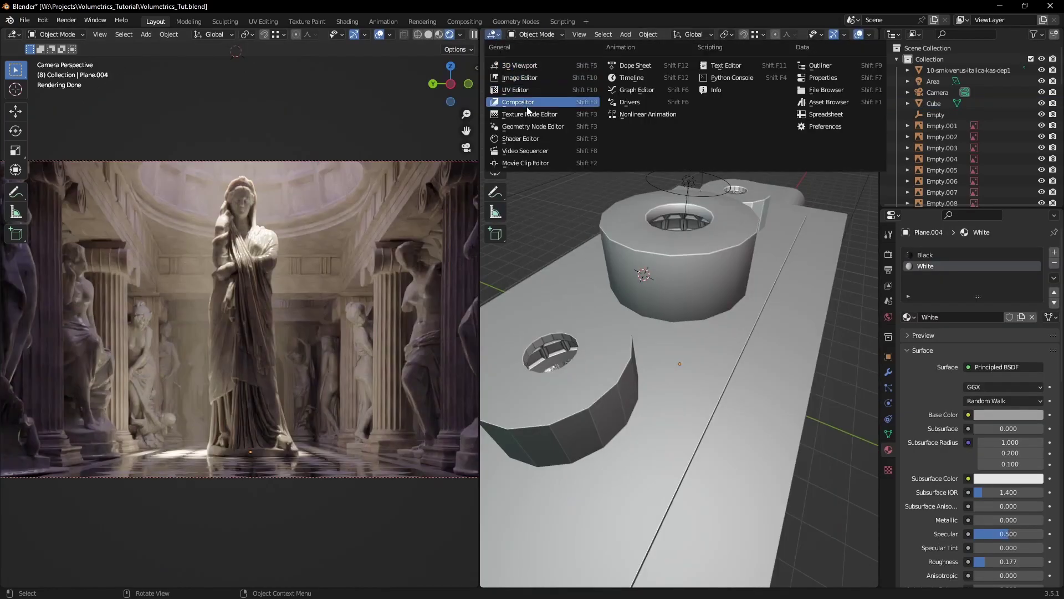
{"action": "left_click", "coordinate": [532, 142]}
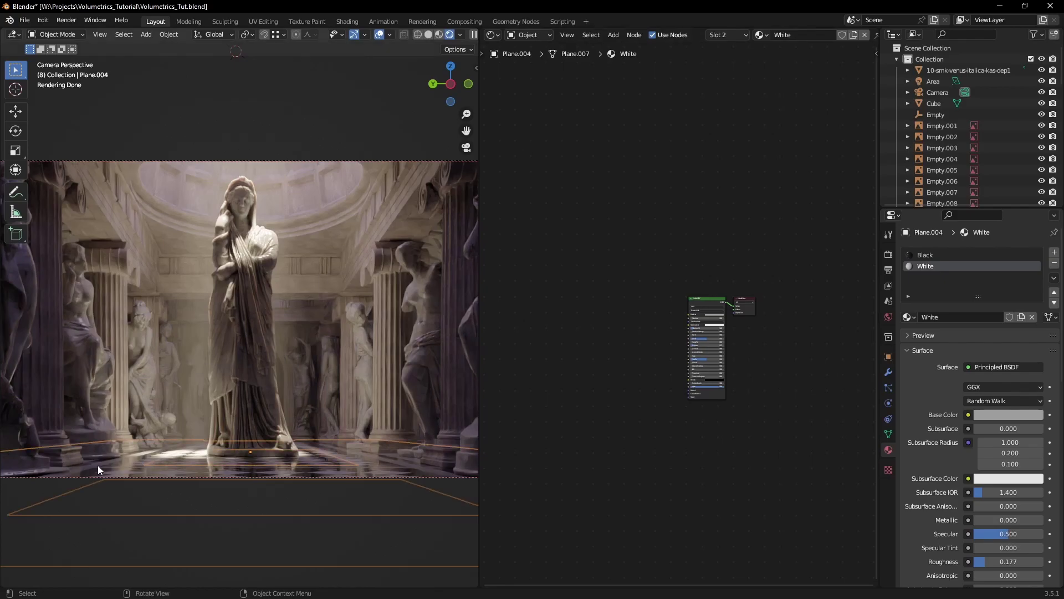
{"action": "scroll", "coordinate": [164, 477], "scroll_direction": "up", "scroll_amount": 5}
{"action": "scroll", "coordinate": [155, 491], "scroll_direction": "down", "scroll_amount": 5}
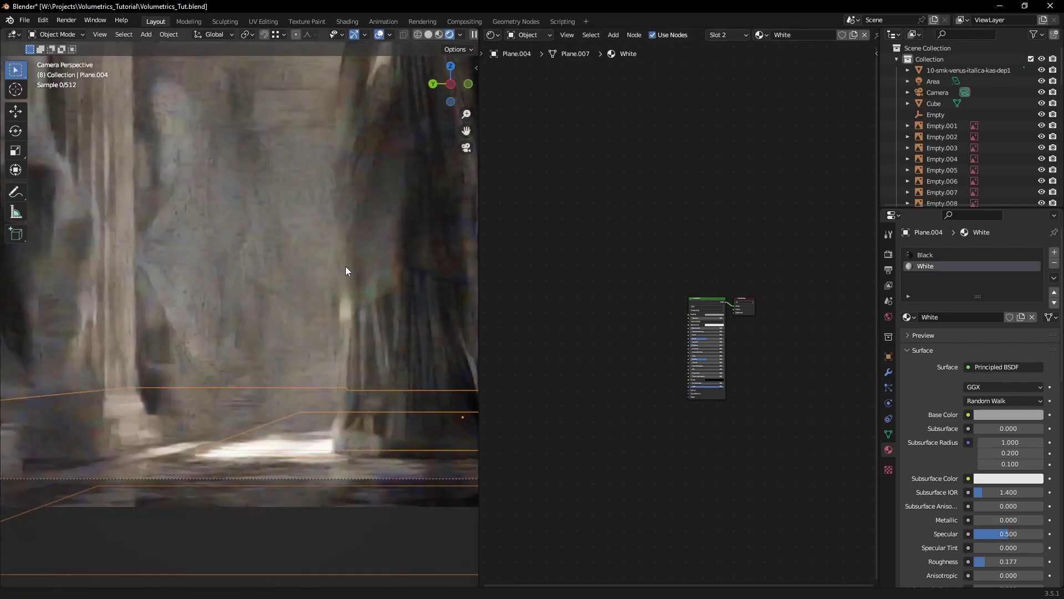
{"action": "scroll", "coordinate": [754, 378], "scroll_direction": "up", "scroll_amount": 4}
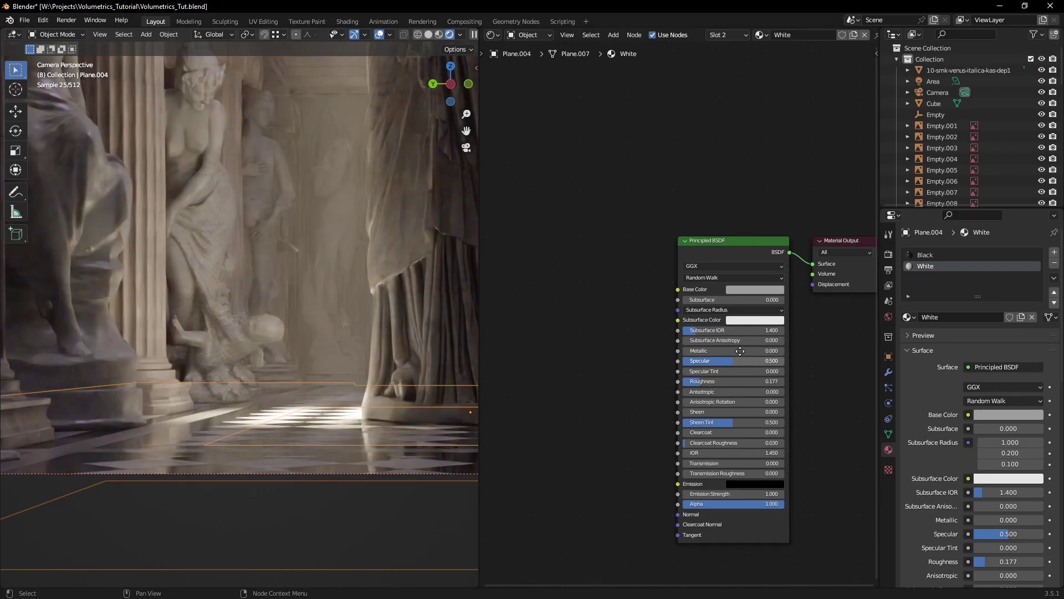
{"action": "left_click", "coordinate": [925, 255]}
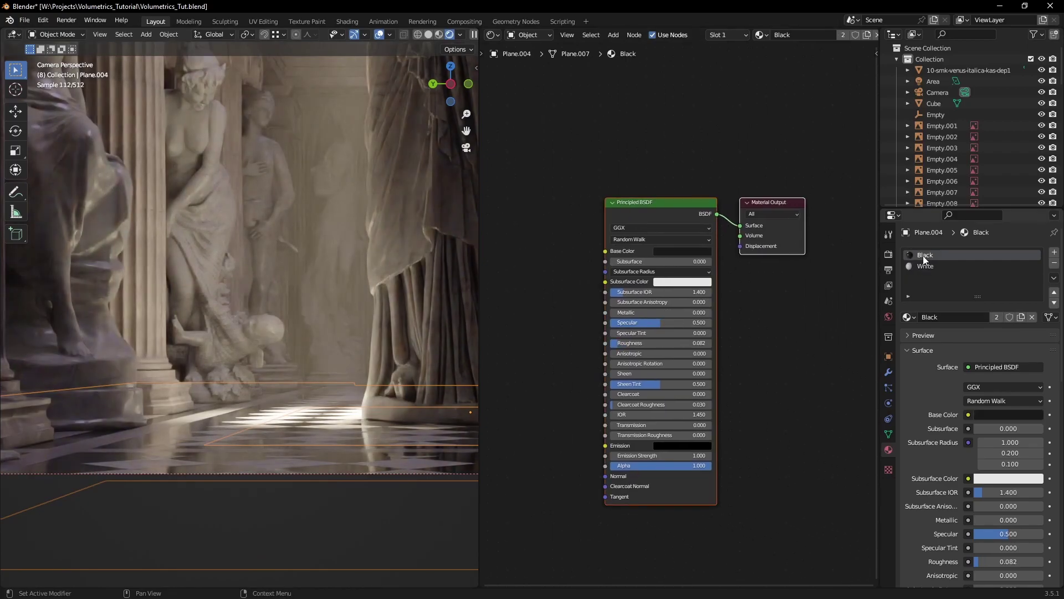
Select the fluted column and examine the two scuffed cement image texture nodes in its Stones material
{"action": "scroll", "coordinate": [233, 166], "scroll_direction": "down", "scroll_amount": 3}
{"action": "middle_click_drag", "start_coordinate": [227, 155], "coordinate": [237, 263], "text": "shift"}
{"action": "scroll", "coordinate": [239, 255], "scroll_direction": "up", "scroll_amount": 1}
{"action": "scroll", "coordinate": [239, 244], "scroll_direction": "up", "scroll_amount": 1}
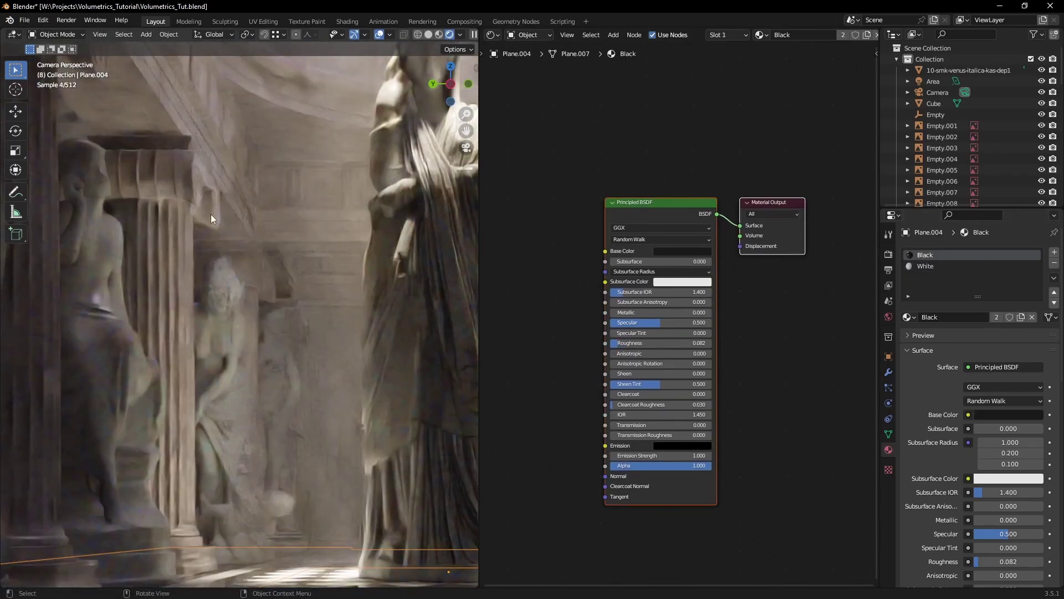
{"action": "left_click", "coordinate": [174, 182]}
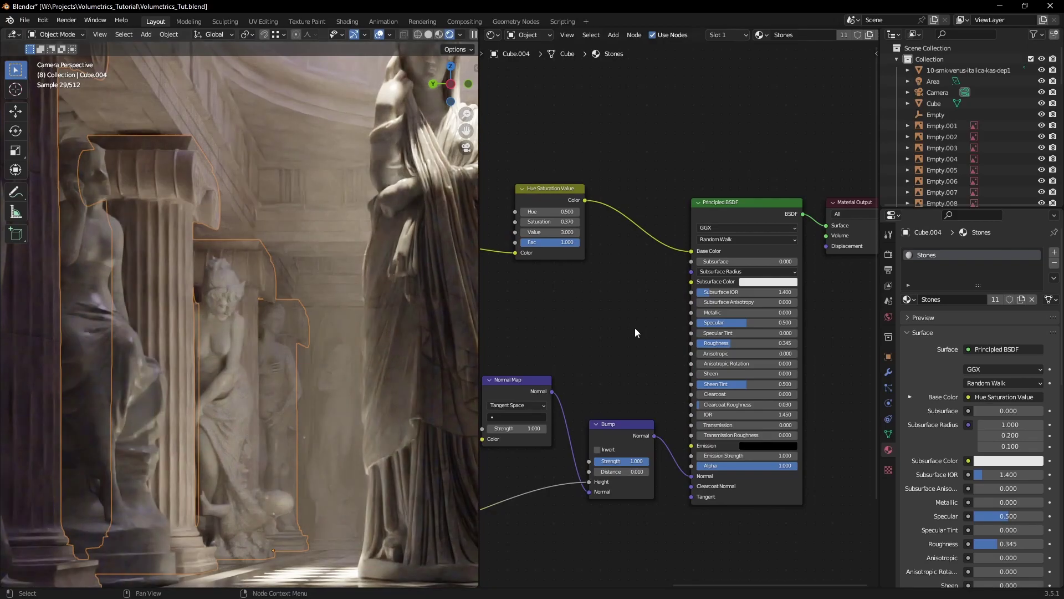
{"action": "scroll", "coordinate": [625, 328], "scroll_direction": "down", "scroll_amount": 2}
{"action": "middle_click_drag", "start_coordinate": [558, 332], "coordinate": [701, 298]}
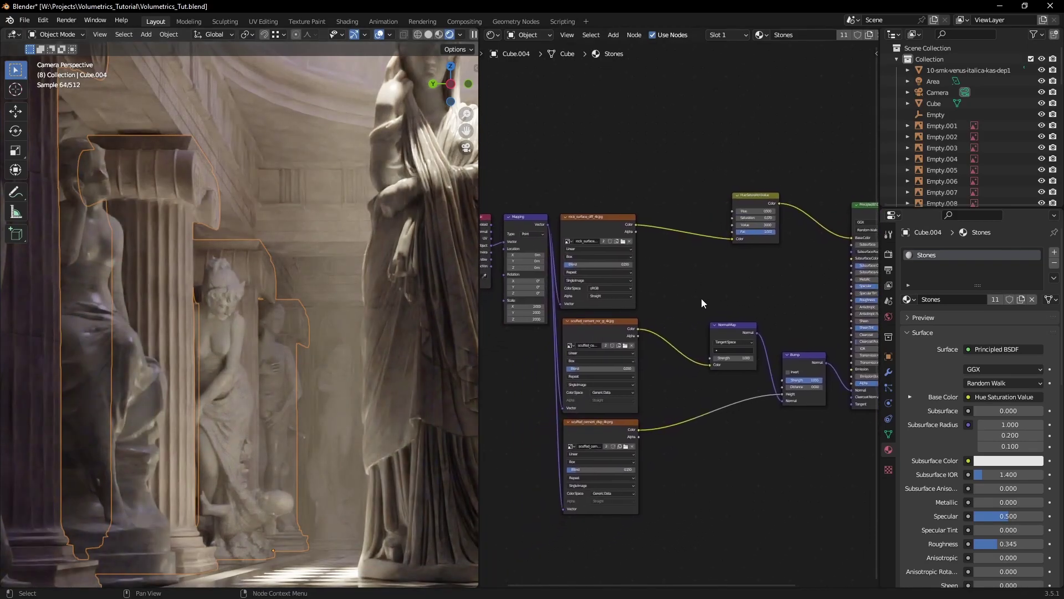
{"action": "left_click", "coordinate": [604, 322]}
{"action": "left_click", "coordinate": [601, 427], "text": "shift"}
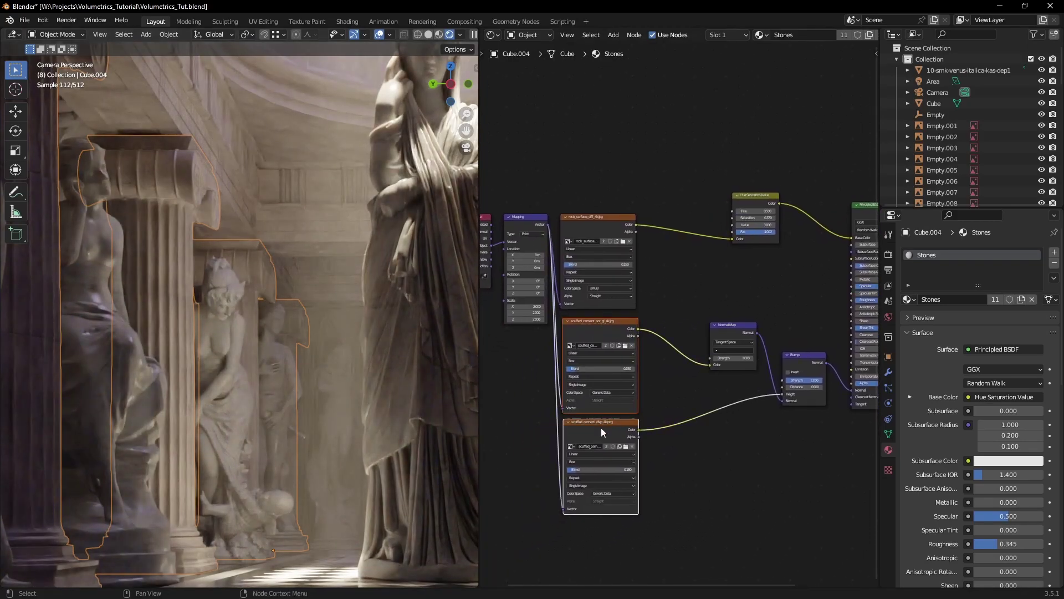
{"action": "left_click", "coordinate": [706, 281]}
Inspect the Stones material's Hue Saturation Value node and the Box projection option of the rock_surface_diff_4k.jpg texture
{"action": "scroll", "coordinate": [727, 268], "scroll_direction": "up", "scroll_amount": 5}
{"action": "middle_click_drag", "start_coordinate": [723, 262], "coordinate": [656, 328]}
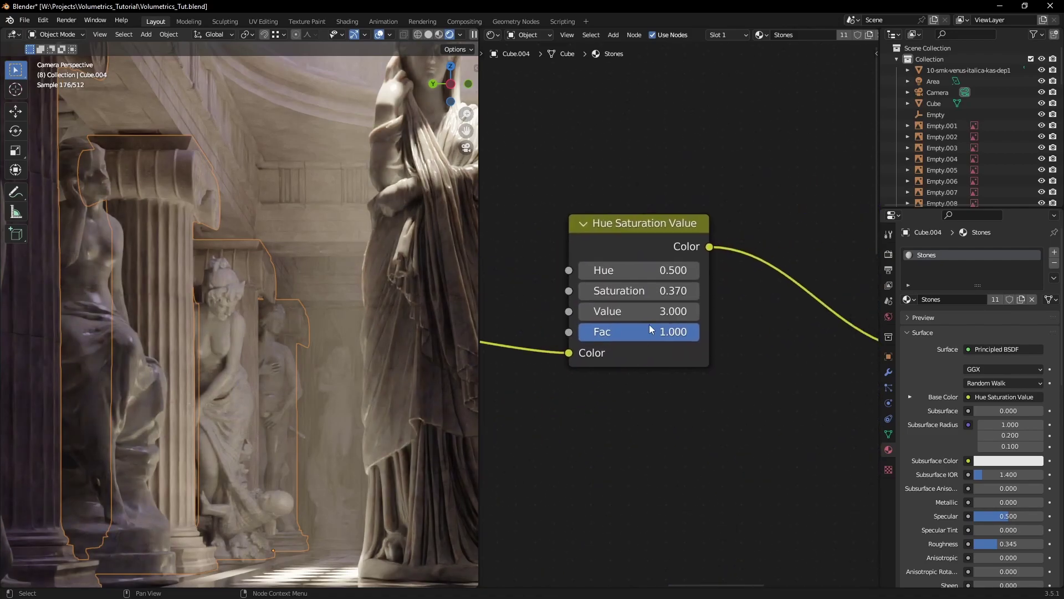
{"action": "scroll", "coordinate": [659, 312], "scroll_direction": "down", "scroll_amount": 5}
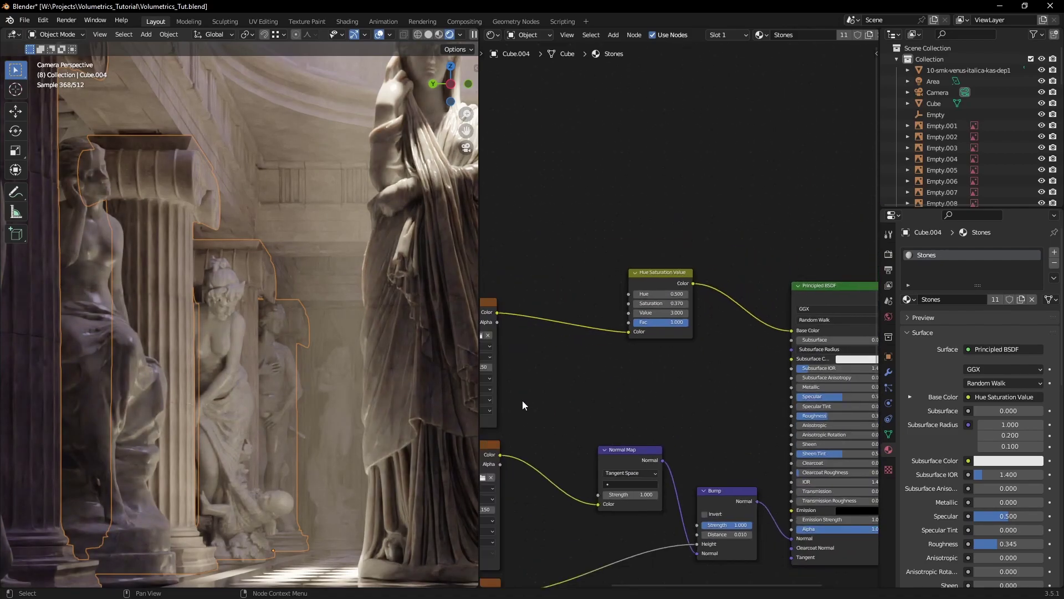
{"action": "middle_click_drag", "start_coordinate": [523, 404], "coordinate": [827, 356]}
{"action": "scroll", "coordinate": [822, 348], "scroll_direction": "up", "scroll_amount": 2}
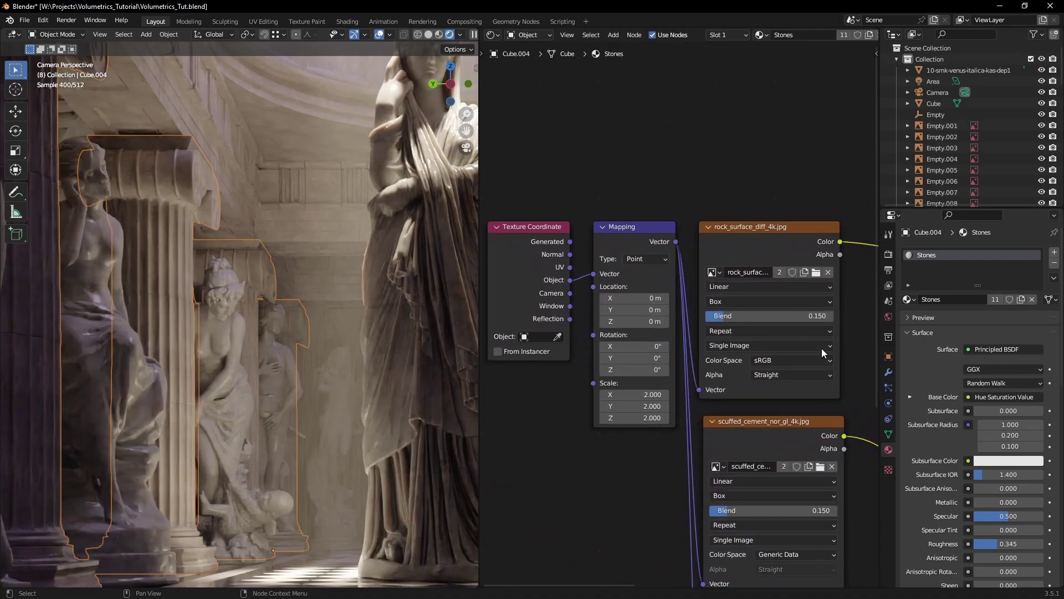
{"action": "left_click", "coordinate": [797, 300]}
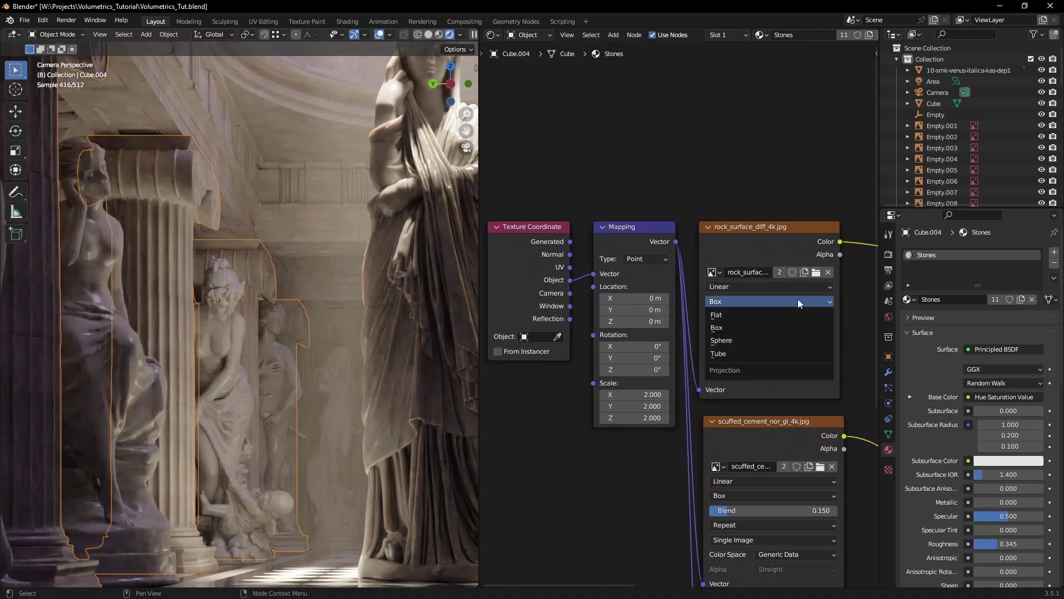
{"action": "left_click", "coordinate": [740, 331]}
Select the central robed statue and look over the node tree of its Marble material
{"action": "middle_click_drag", "start_coordinate": [431, 188], "coordinate": [280, 385], "text": "shift"}
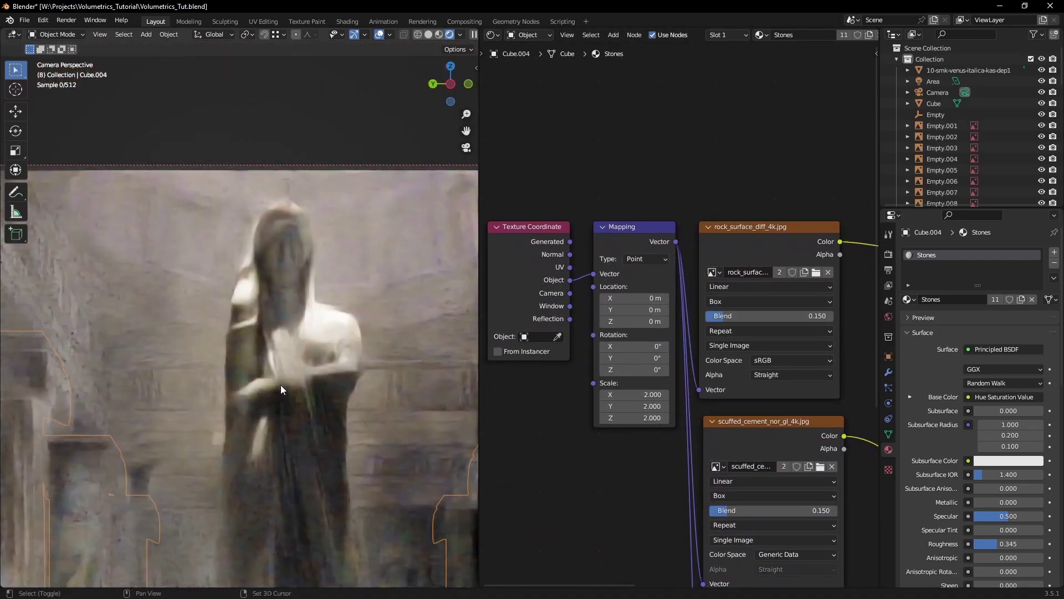
{"action": "scroll", "coordinate": [318, 321], "scroll_direction": "up", "scroll_amount": 3}
{"action": "left_click", "coordinate": [317, 320]}
{"action": "scroll", "coordinate": [758, 358], "scroll_direction": "down", "scroll_amount": 2}
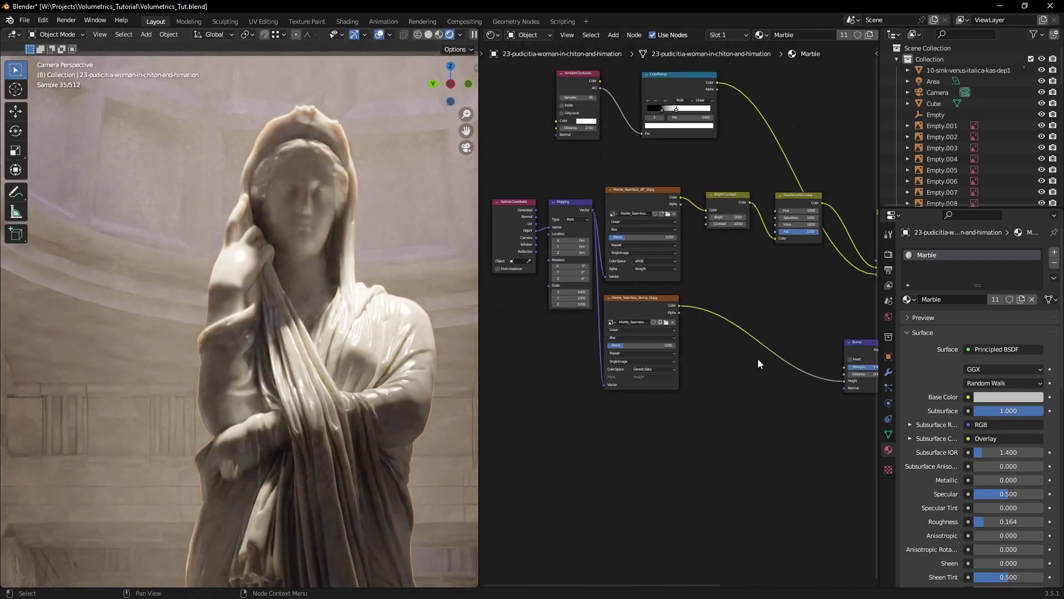
{"action": "scroll", "coordinate": [757, 358], "scroll_direction": "down", "scroll_amount": 1}
{"action": "middle_click_drag", "start_coordinate": [771, 313], "coordinate": [718, 425]}
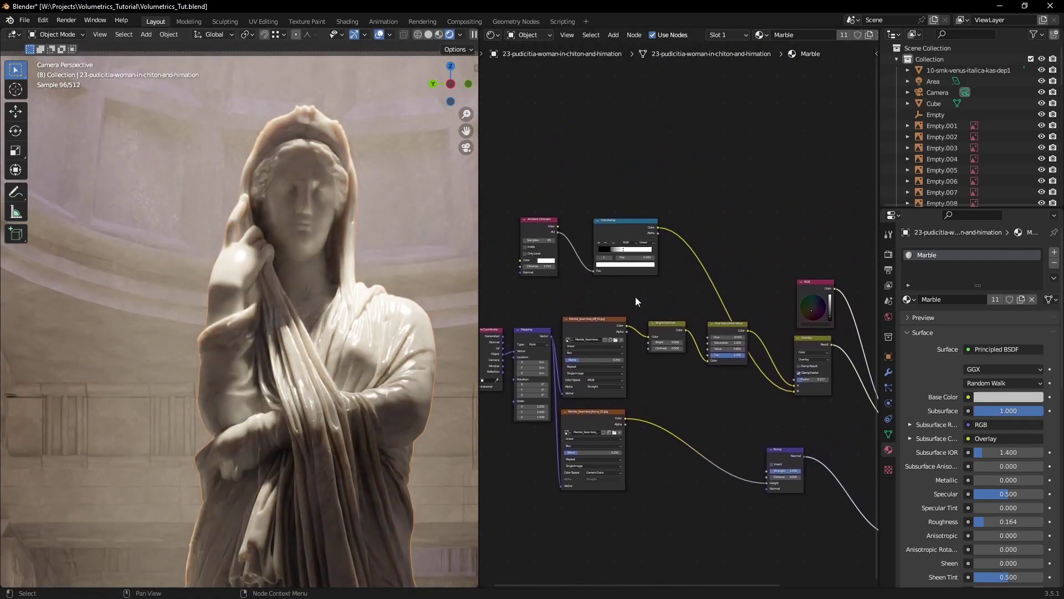
Preview the Marble material's ColorRamp and Overlay nodes on the statue, and restore the Principled BSDF as surface output
{"action": "scroll", "coordinate": [635, 297], "scroll_direction": "up", "scroll_amount": 1}
{"action": "left_click", "coordinate": [625, 217], "text": "ctrl+shift"}
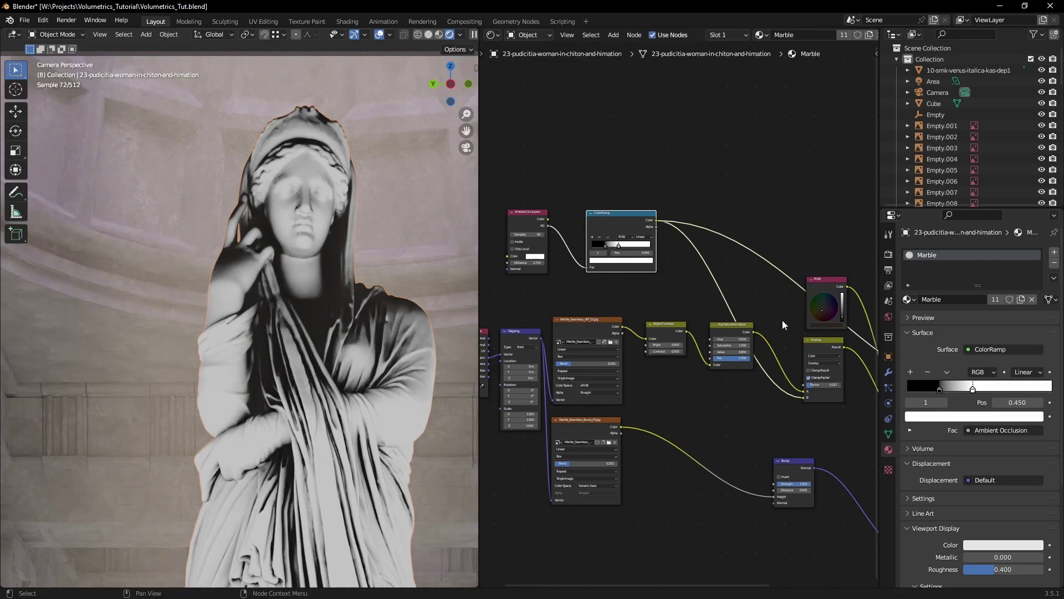
{"action": "scroll", "coordinate": [783, 325], "scroll_direction": "up", "scroll_amount": 4}
{"action": "left_click", "coordinate": [623, 215], "text": "ctrl+shift"}
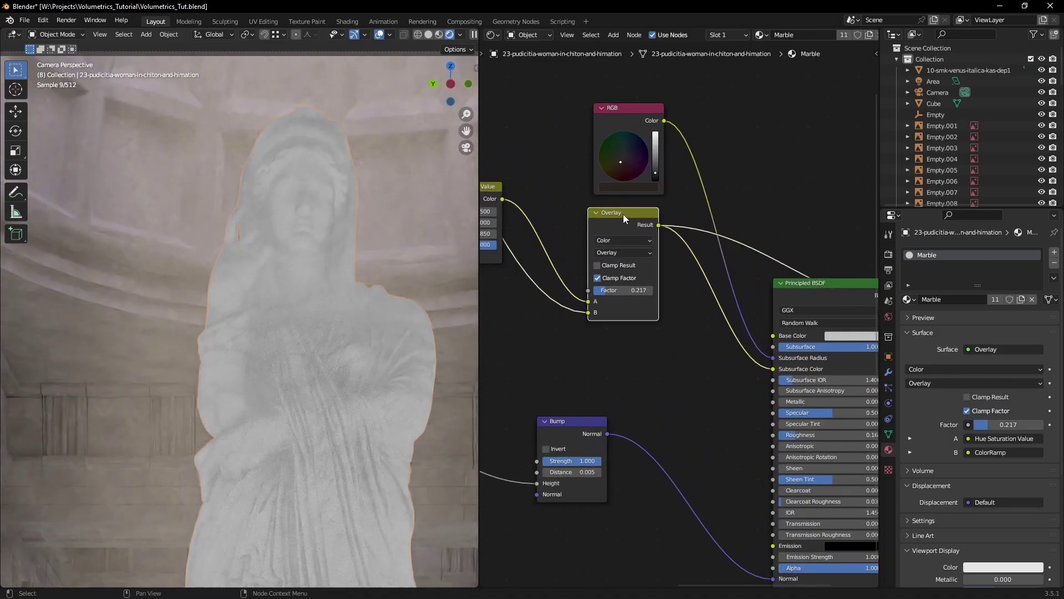
{"action": "middle_click_drag", "start_coordinate": [751, 324], "coordinate": [648, 279]}
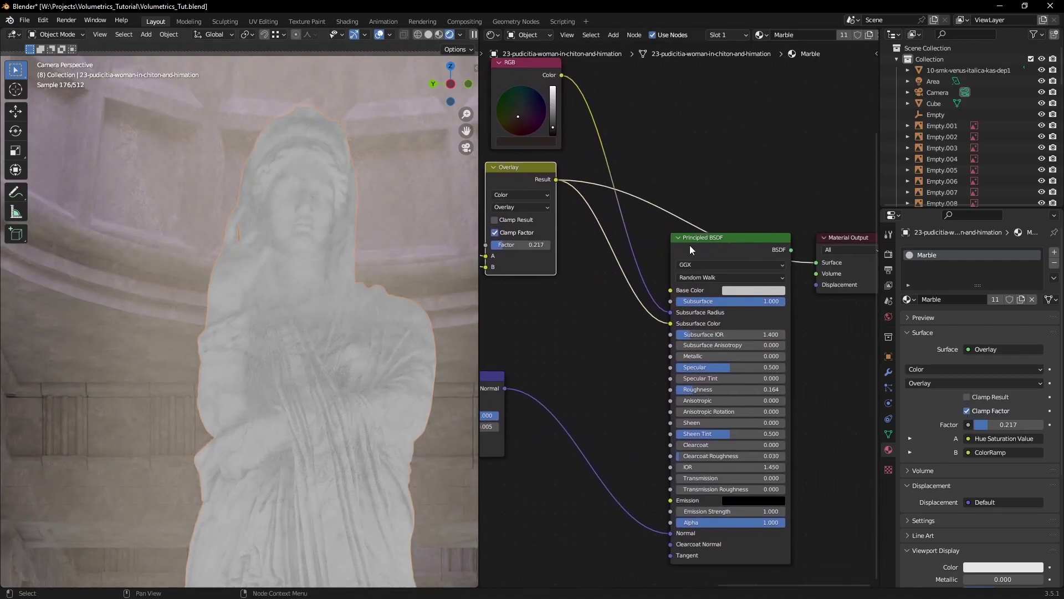
{"action": "left_click", "coordinate": [706, 239], "text": "ctrl+shift"}
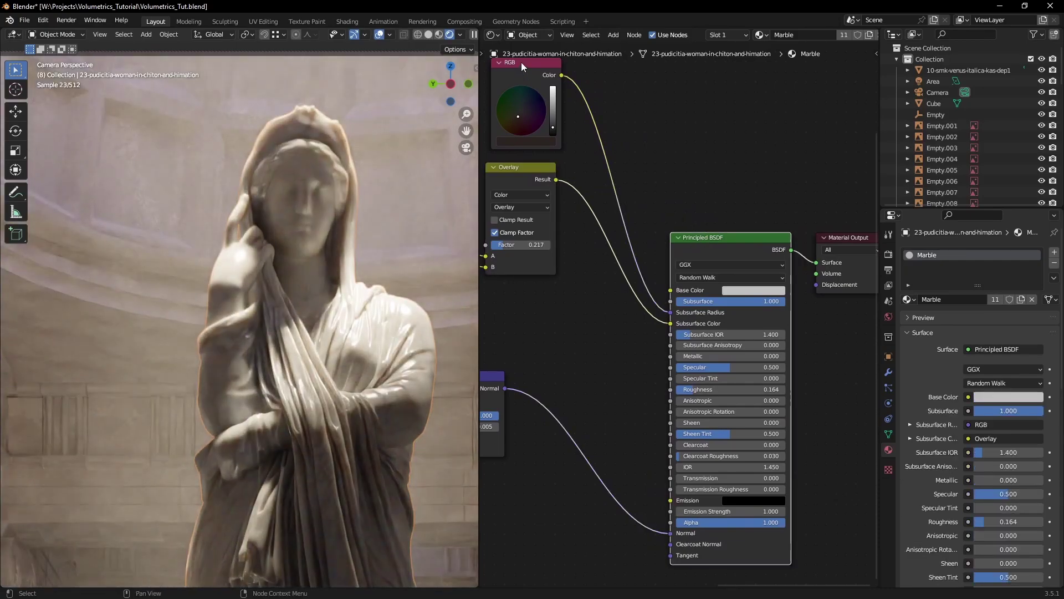
Move the RGB node beside the Principled BSDF's Subsurface Radius input, try a brighter radius colour and darken it again
{"action": "left_click_drag", "start_coordinate": [521, 62], "coordinate": [577, 304]}
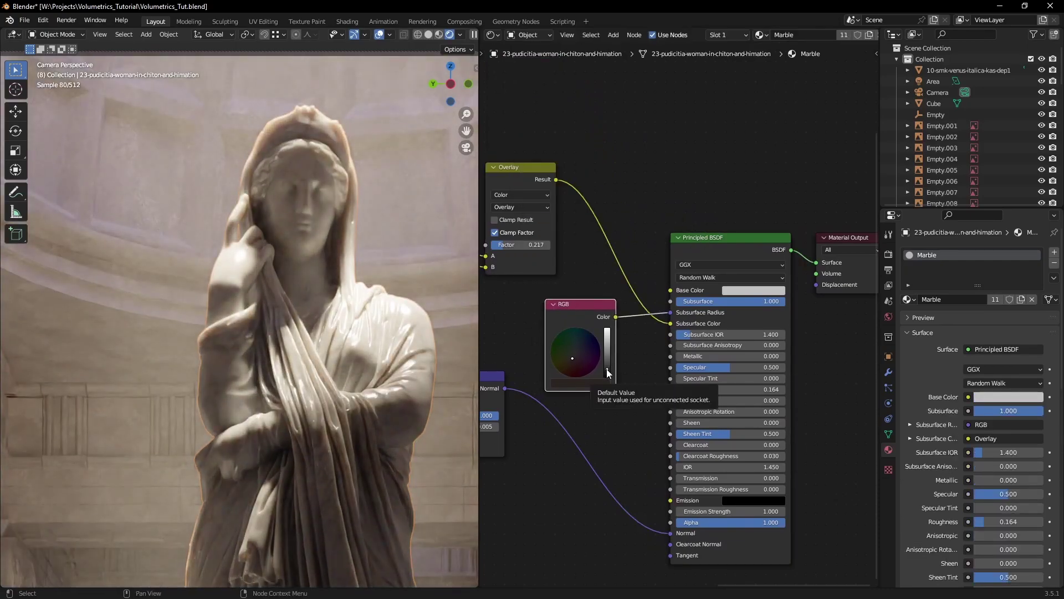
{"action": "left_click_drag", "start_coordinate": [609, 373], "coordinate": [610, 349]}
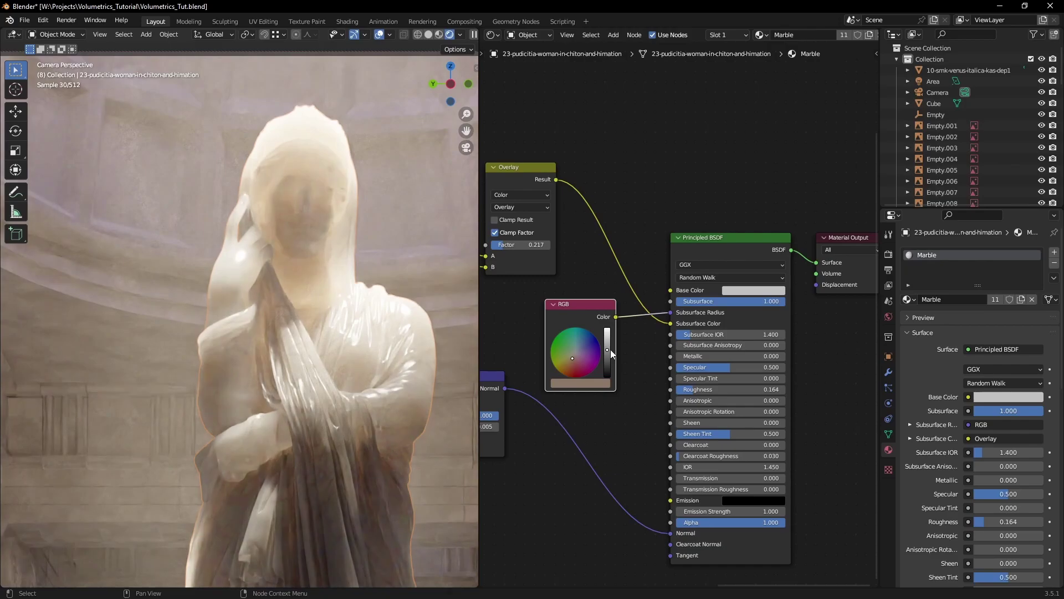
{"action": "left_click_drag", "start_coordinate": [610, 350], "coordinate": [609, 370]}
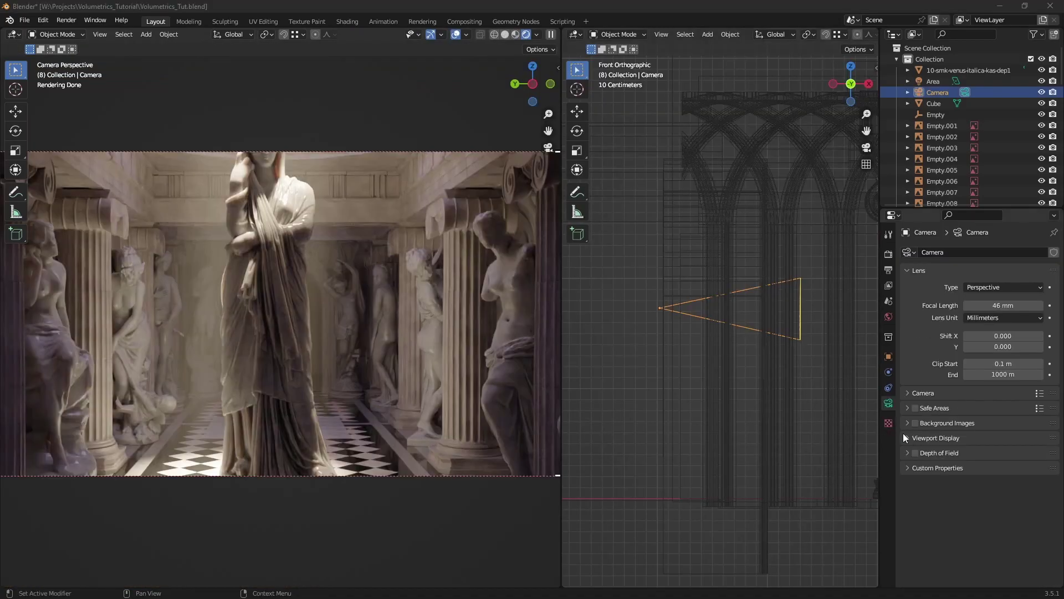
Turn on the Center and Diagonal composition guides in the camera's viewport display settings
{"action": "left_click", "coordinate": [907, 438]}
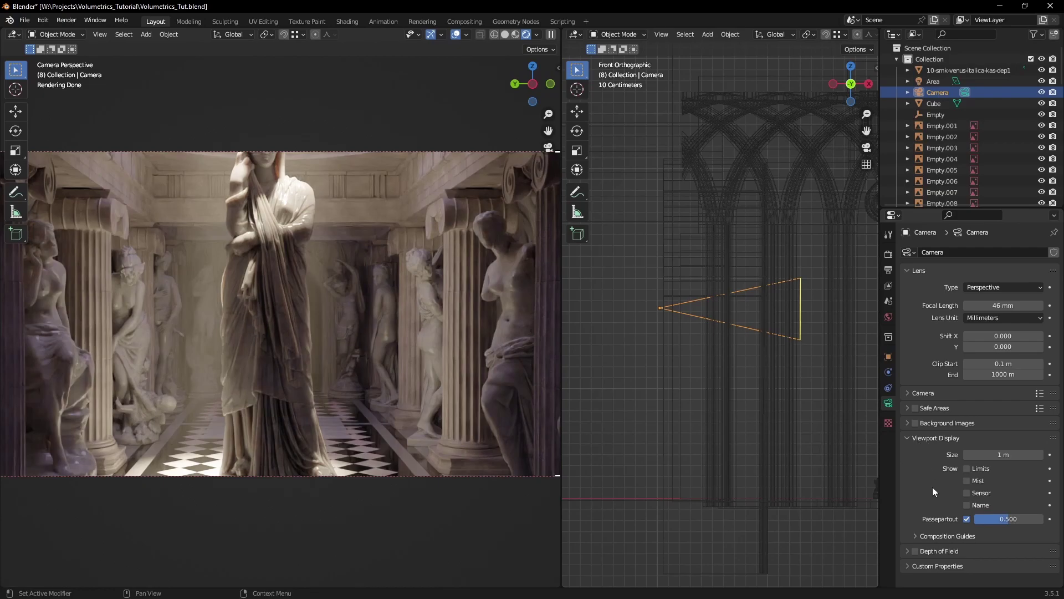
{"action": "left_click", "coordinate": [942, 533]}
{"action": "scroll", "coordinate": [943, 531], "scroll_direction": "down", "scroll_amount": 3}
{"action": "left_click", "coordinate": [971, 512]}
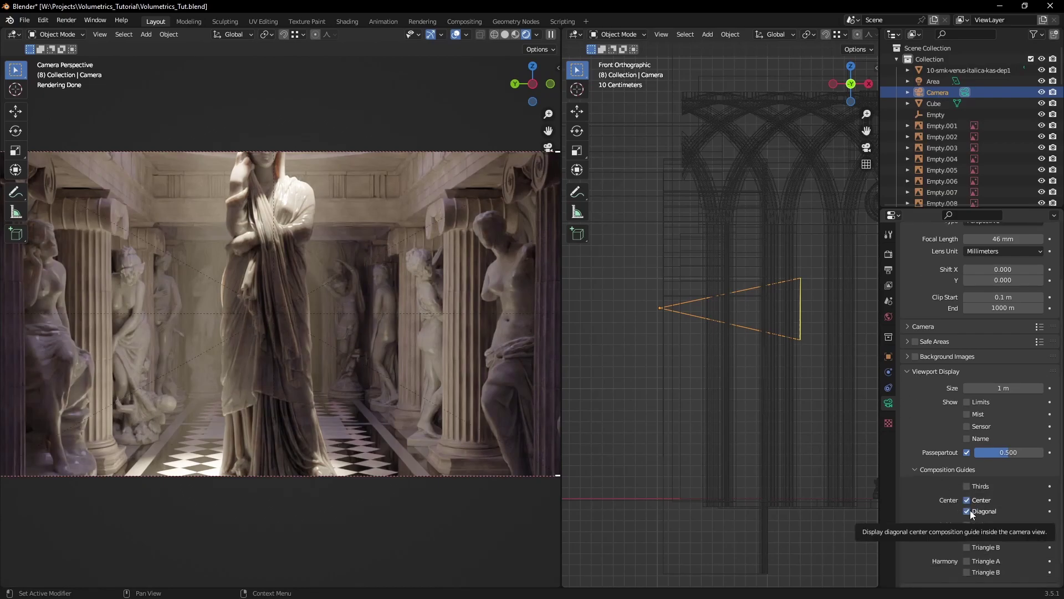
Set the camera's focal length to 35 mm and lower the camera about 1.24 m along Z
{"action": "scroll", "coordinate": [970, 510], "scroll_direction": "up", "scroll_amount": 3}
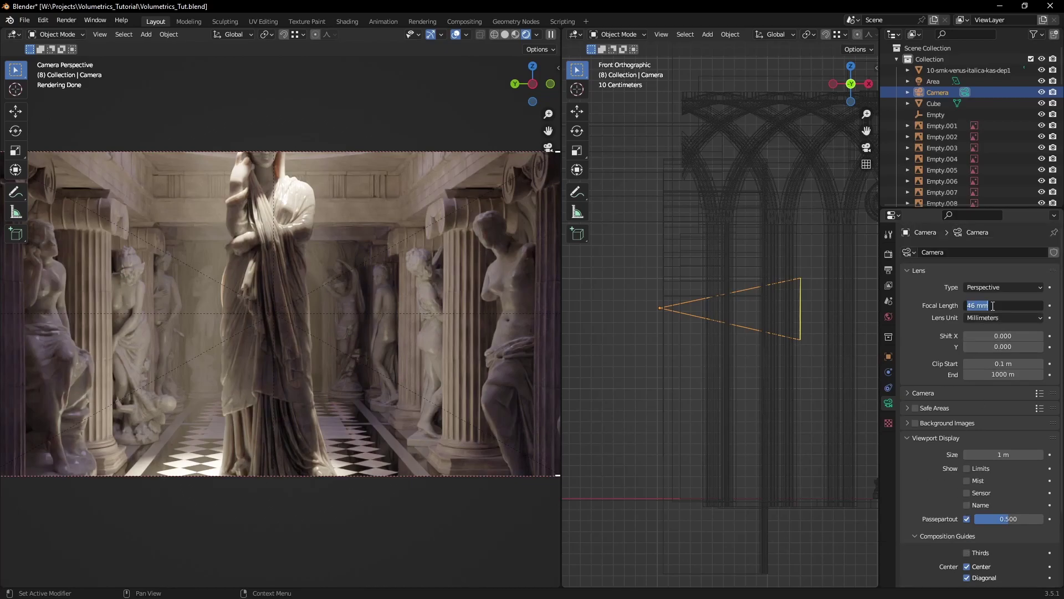
{"action": "type", "text": "35"}
{"action": "key", "text": "Return"}
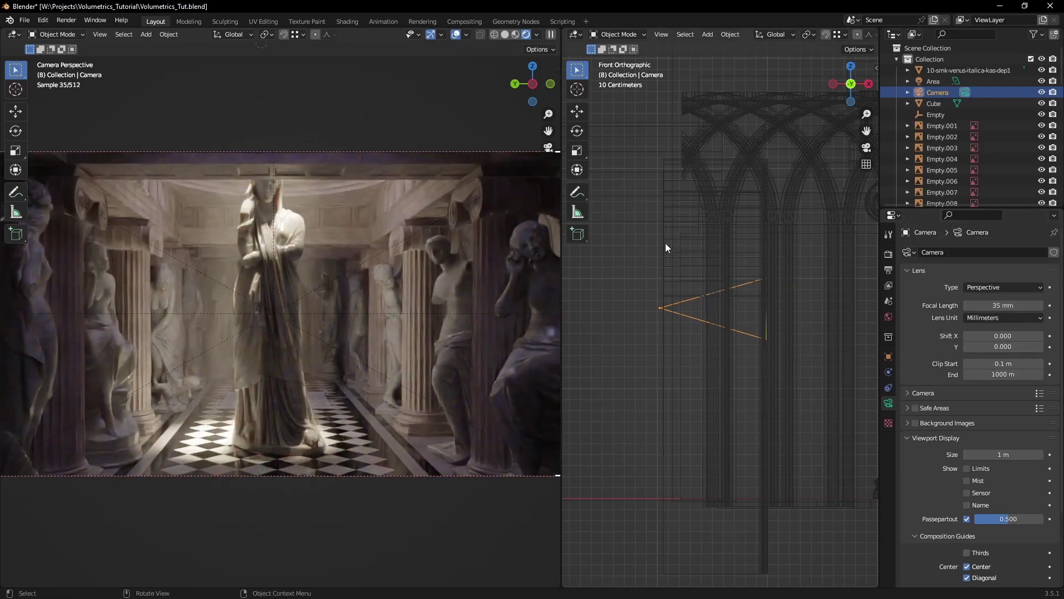
{"action": "key", "text": "g"}
{"action": "key", "text": "z"}
{"action": "left_click", "coordinate": [647, 376]}
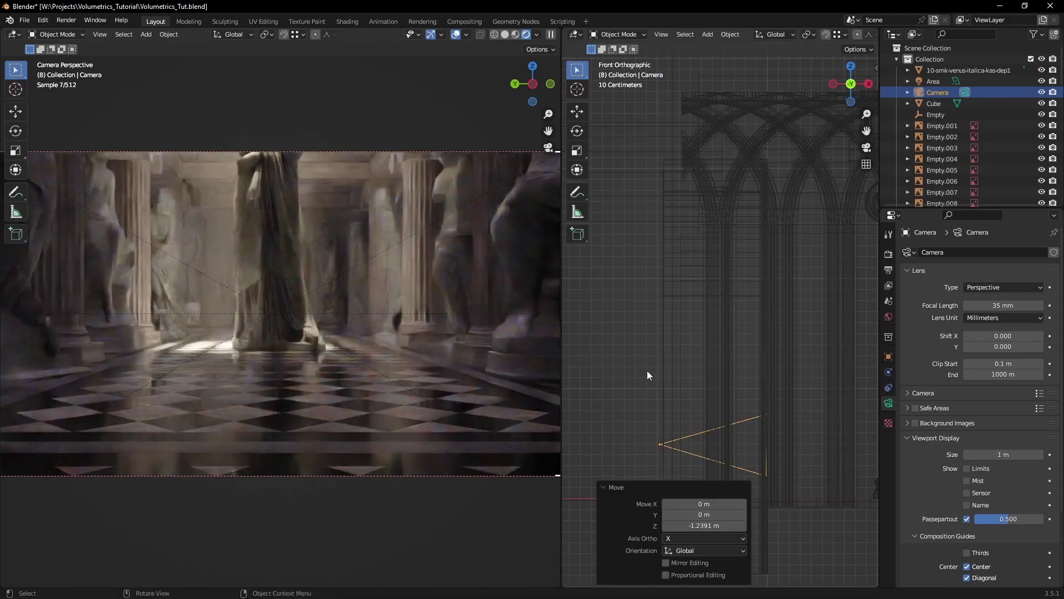
Set the camera's vertical lens shift to 0.2 and lower the camera about 0.09 m more along Z
{"action": "left_click", "coordinate": [1004, 347]}
{"action": "type", "text": "0"}
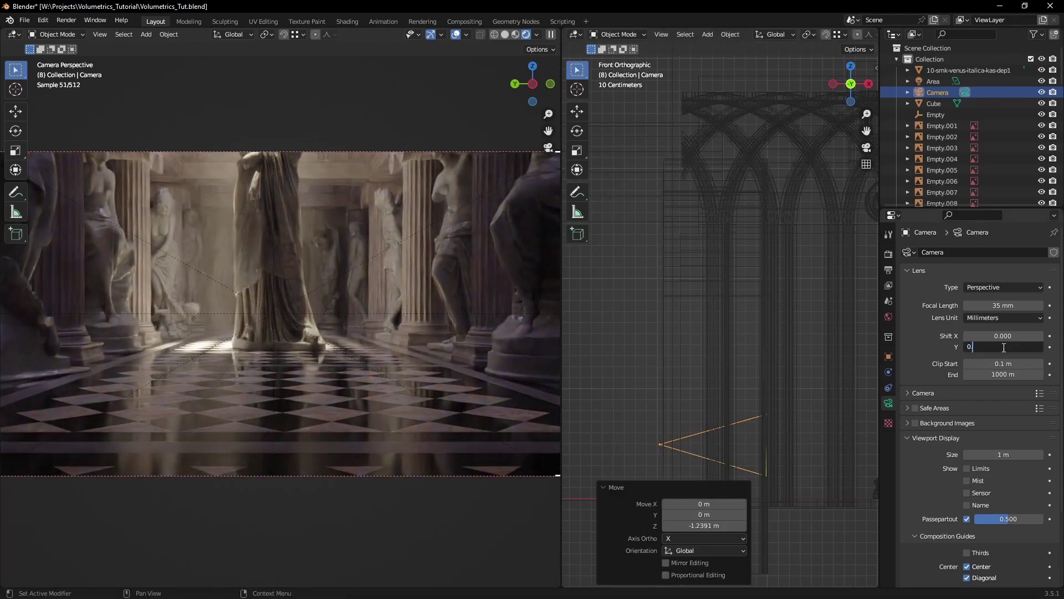
{"action": "type", "text": ".25"}
{"action": "key", "text": "Return"}
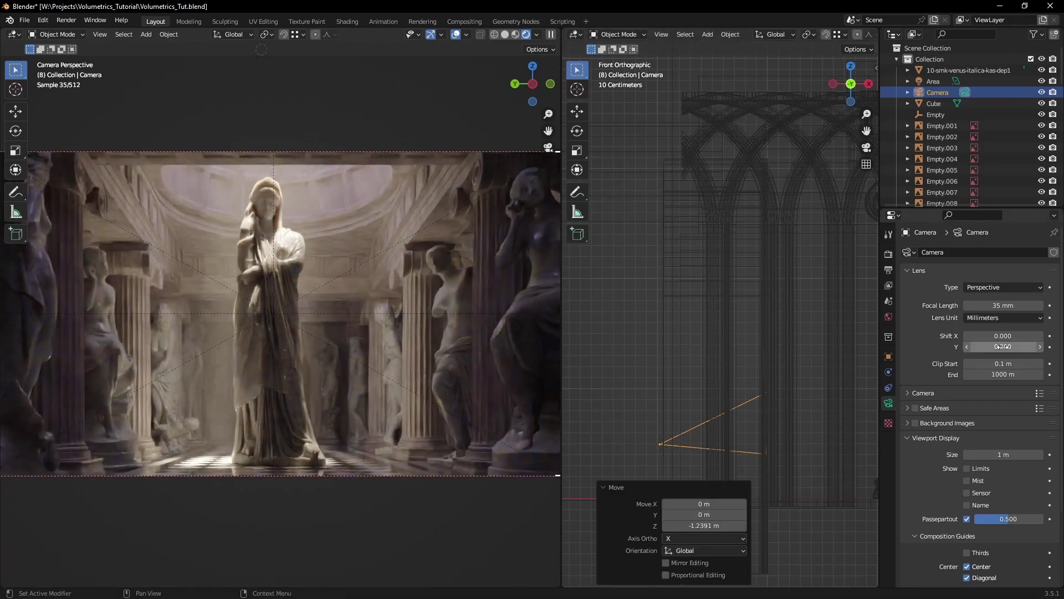
{"action": "key", "text": "g"}
{"action": "key", "text": "z"}
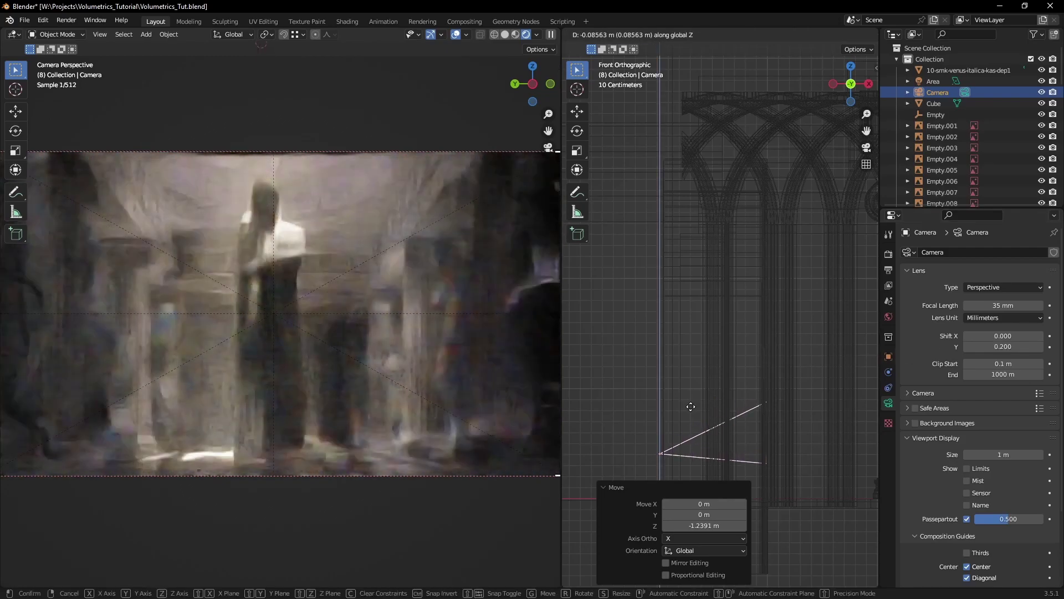
{"action": "left_click", "coordinate": [691, 407]}
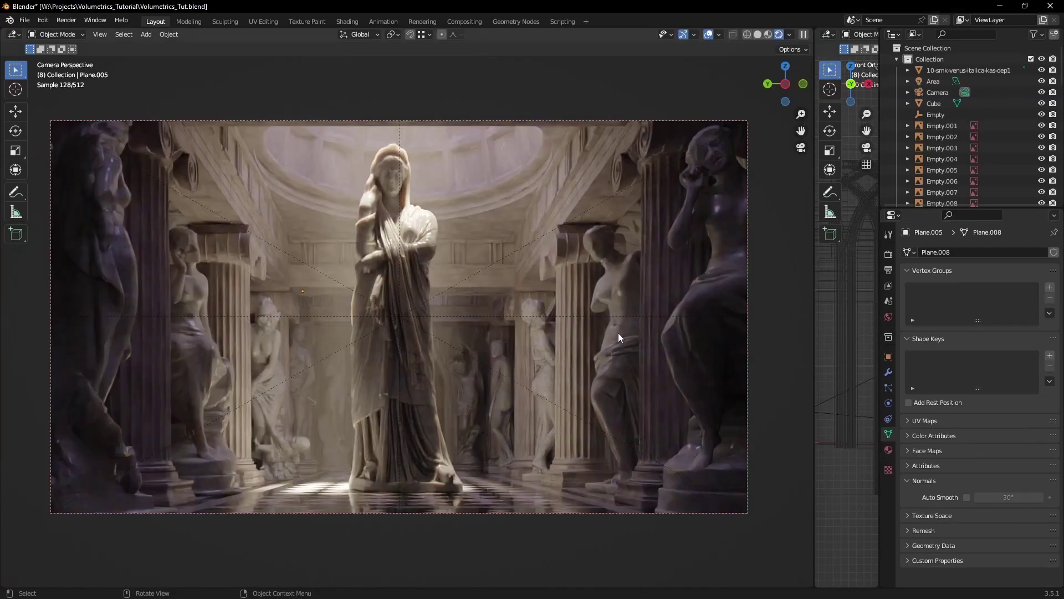
Move the smk-venus-de-milo statue along the Y axis, out from in front of the dark column
{"action": "scroll", "coordinate": [618, 332], "scroll_direction": "up", "scroll_amount": 5}
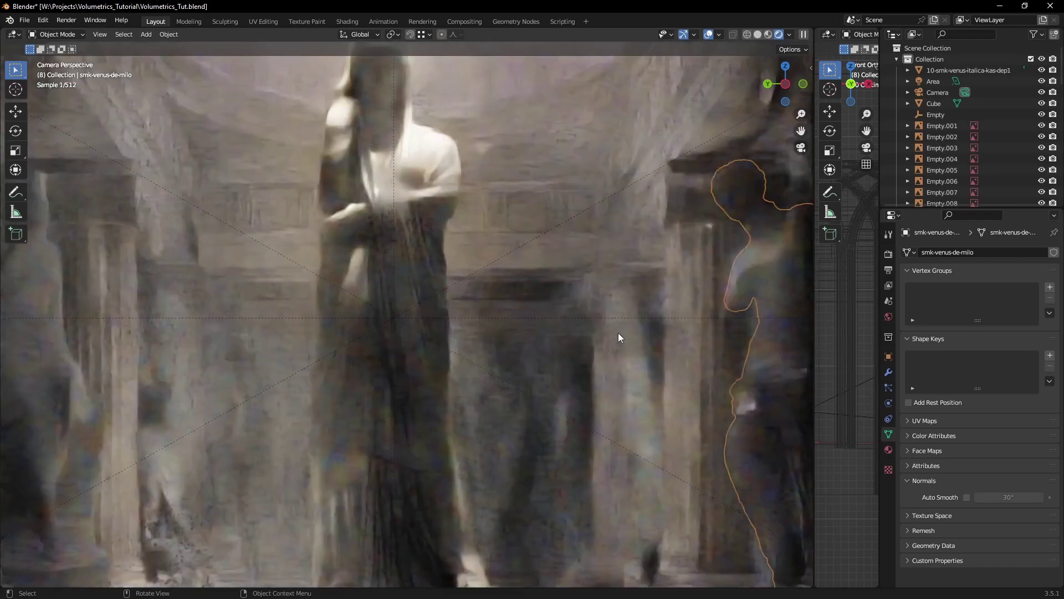
{"action": "middle_click_drag", "start_coordinate": [715, 345], "coordinate": [355, 310], "text": "shift"}
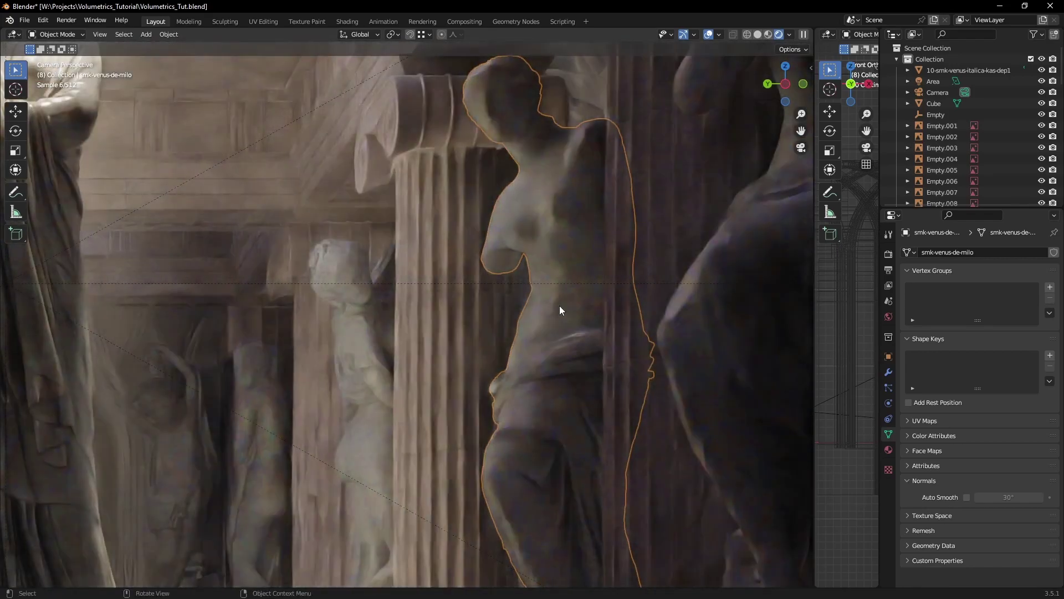
{"action": "key", "text": "g"}
{"action": "key", "text": "x"}
{"action": "key", "text": "y"}
{"action": "left_click", "coordinate": [442, 306]}
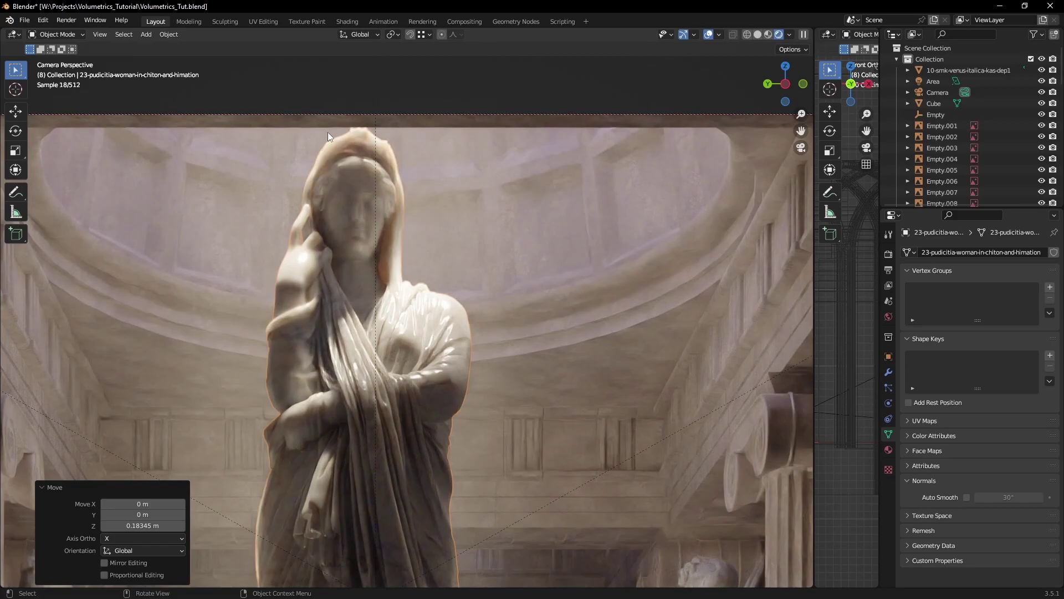
Undo the central robed statue's last vertical move and select the venus-c-no-texture statue in the foreground
{"action": "key", "text": "ctrl+z"}
{"action": "key", "text": "Home"}
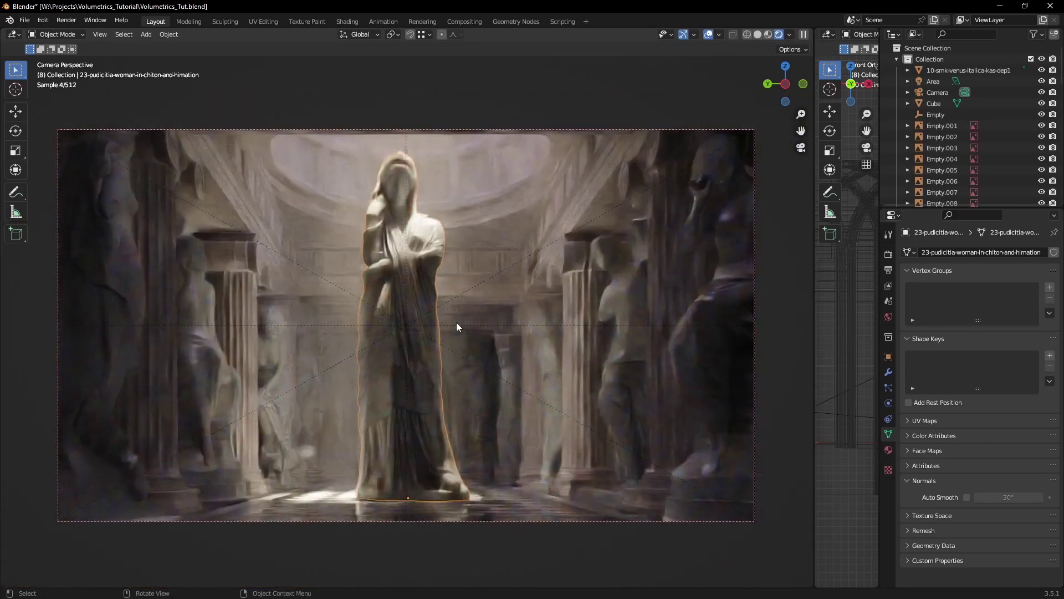
{"action": "left_click", "coordinate": [77, 226]}
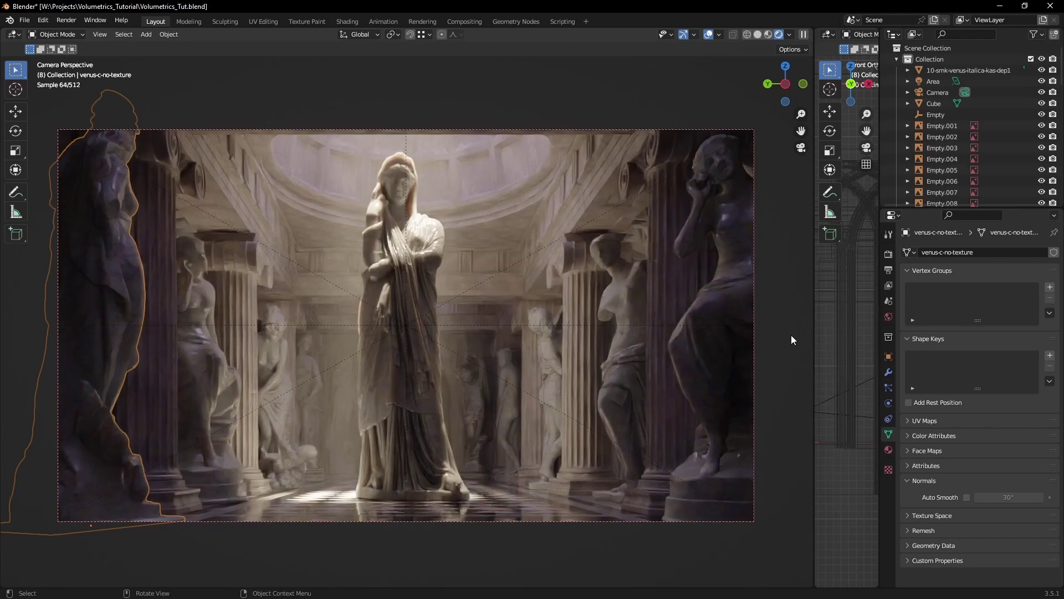
Try to move the camera back about 0.91 m along the X axis
{"action": "left_click_drag", "start_coordinate": [814, 335], "coordinate": [666, 333]}
{"action": "left_click", "coordinate": [751, 400]}
{"action": "key", "text": "g"}
{"action": "key", "text": "x"}
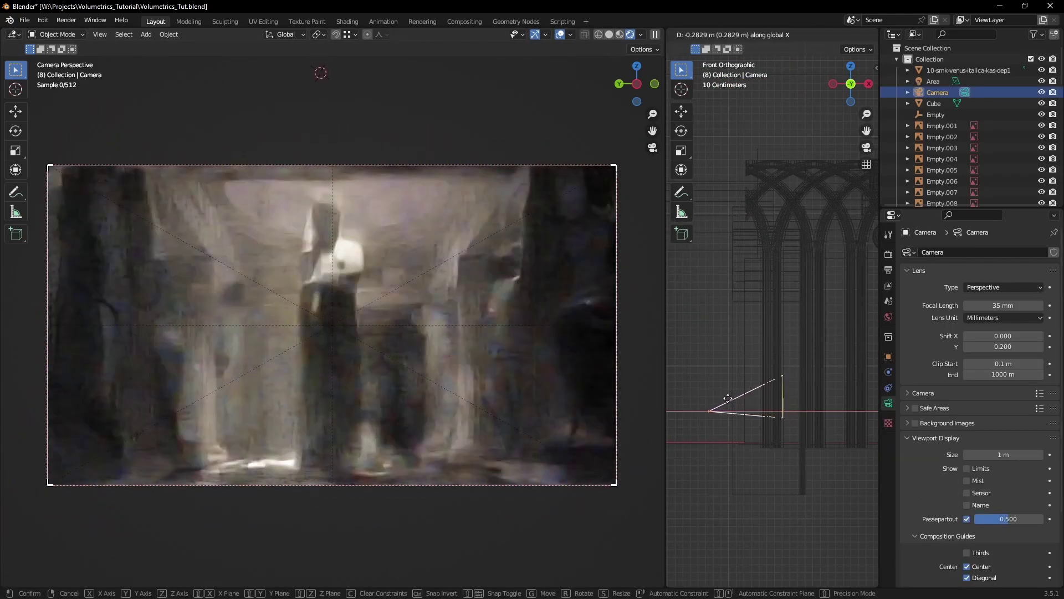
{"action": "left_click", "coordinate": [683, 398]}
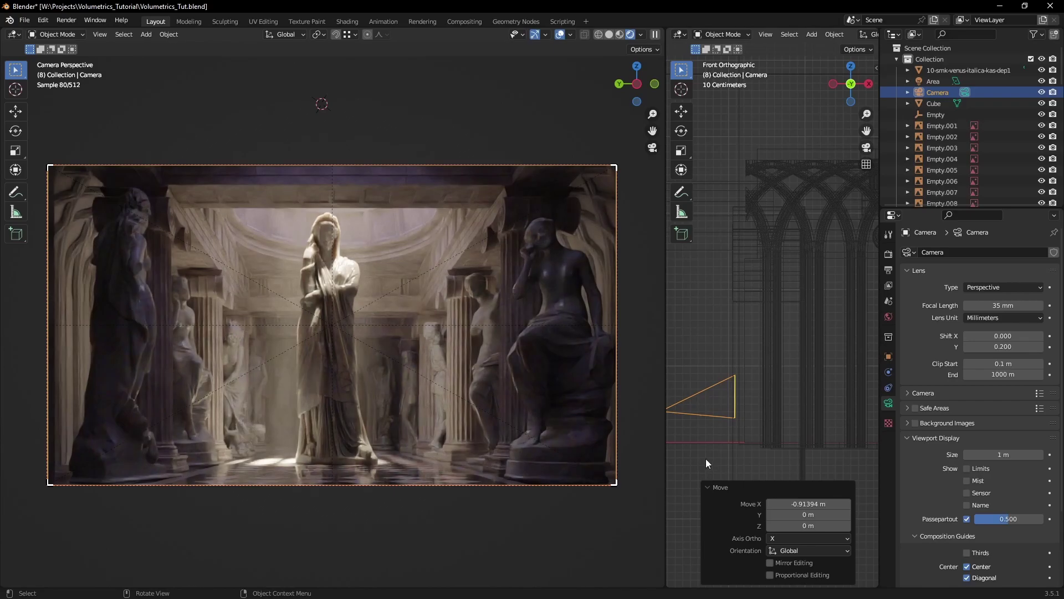
Widen the front view area, switch it to the Compositor and select the Subtract, ColorRamp, Overlay, Add and dust image nodes
{"action": "left_click_drag", "start_coordinate": [667, 355], "coordinate": [445, 349]}
{"action": "left_click", "coordinate": [460, 34]}
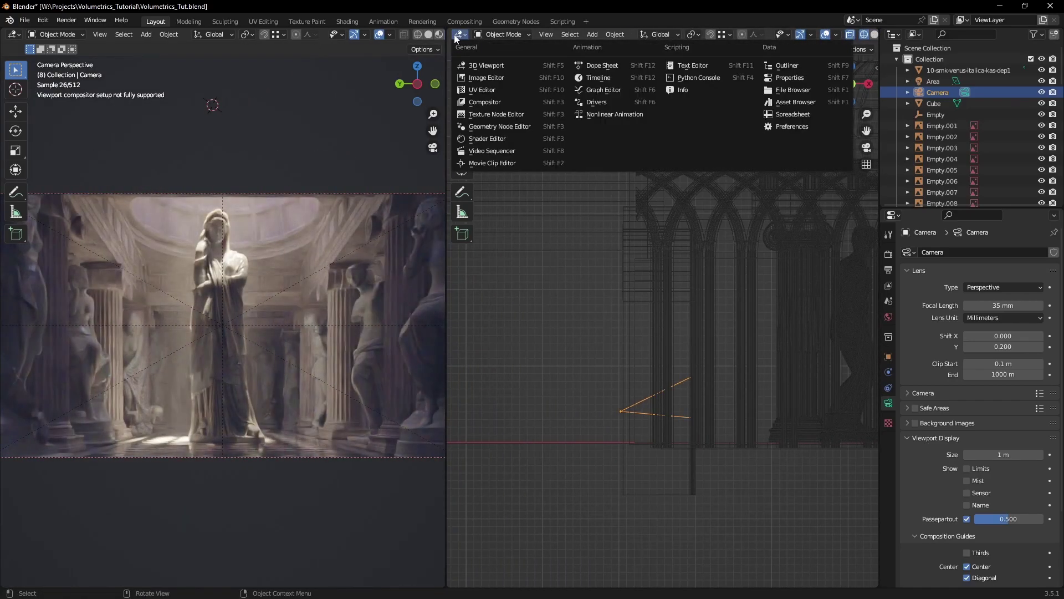
{"action": "left_click", "coordinate": [490, 105]}
{"action": "middle_click_drag", "start_coordinate": [818, 210], "coordinate": [703, 209]}
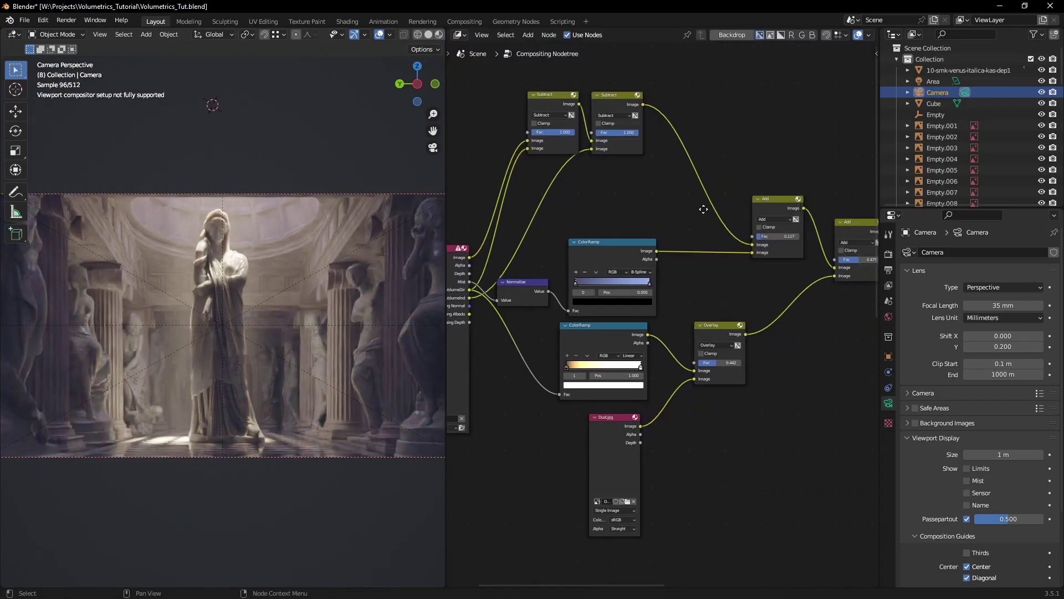
{"action": "left_click_drag", "start_coordinate": [511, 80], "coordinate": [866, 561]}
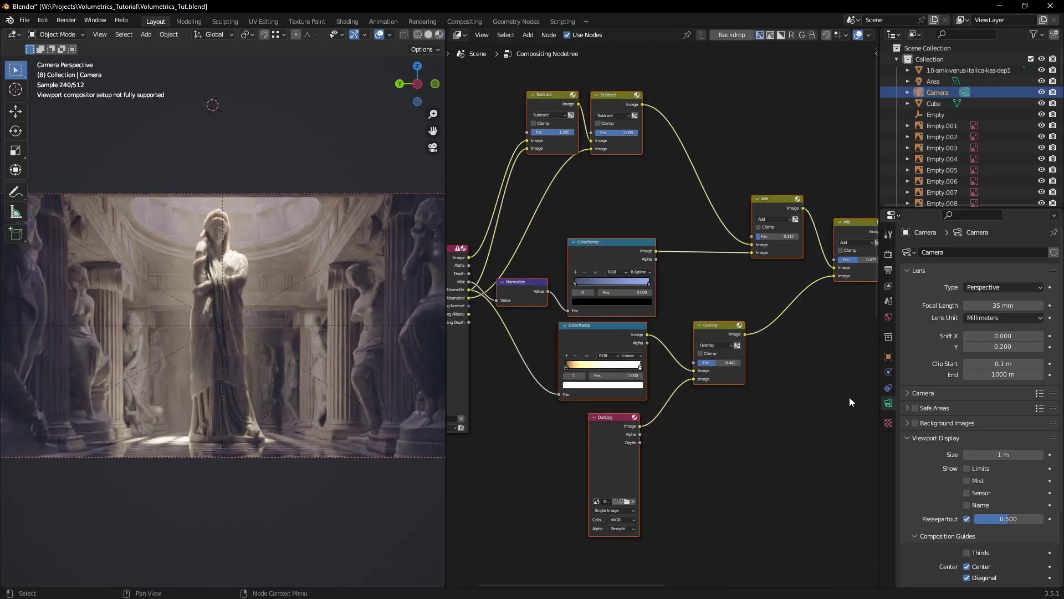
Unmute the Color Balance node and set its Gamma colour's saturation to 0.232
{"action": "middle_click_drag", "start_coordinate": [849, 398], "coordinate": [512, 434]}
{"action": "scroll", "coordinate": [680, 360], "scroll_direction": "up", "scroll_amount": 9}
{"action": "left_click", "coordinate": [670, 171]}
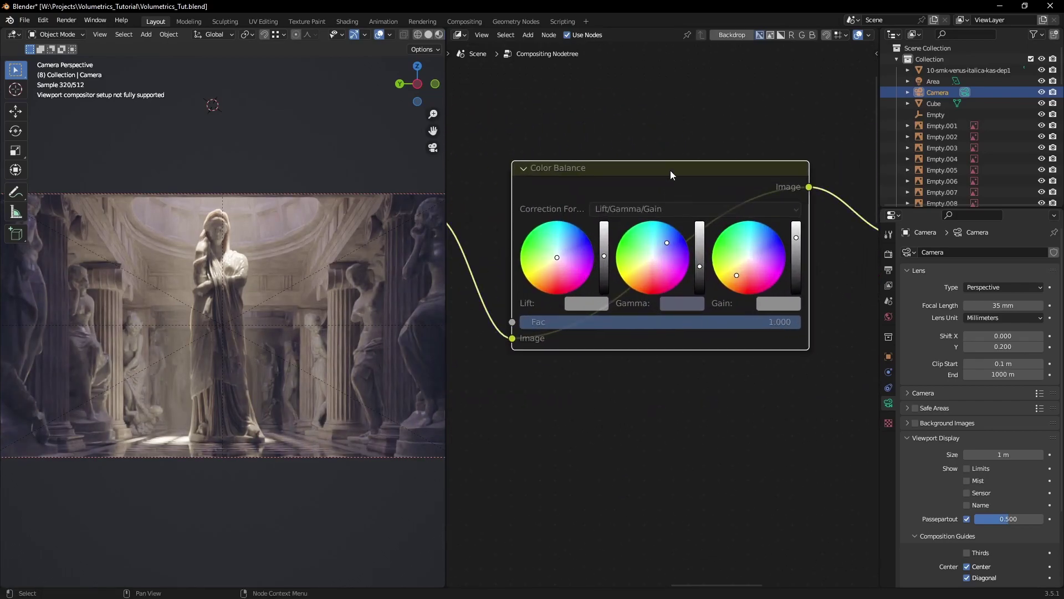
{"action": "key", "text": "m"}
{"action": "scroll", "coordinate": [673, 257], "scroll_direction": "down", "scroll_amount": 1}
{"action": "left_click", "coordinate": [685, 305]}
{"action": "mouse_move", "coordinate": [692, 269]}
{"action": "left_mouse_down"}
{"action": "mouse_move", "coordinate": [713, 269]}
{"action": "mouse_move", "coordinate": [682, 269]}
{"action": "left_mouse_up"}
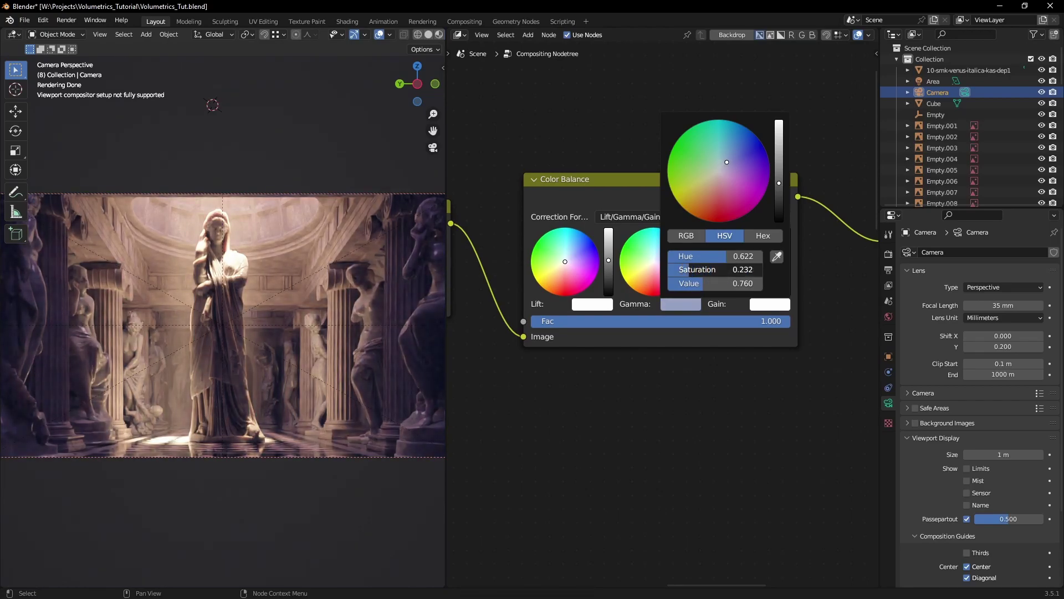
Set the saturation of the Color Balance node's Gain colour to 0.133
{"action": "middle_click_drag", "start_coordinate": [733, 355], "coordinate": [690, 354]}
{"action": "left_click", "coordinate": [721, 309]}
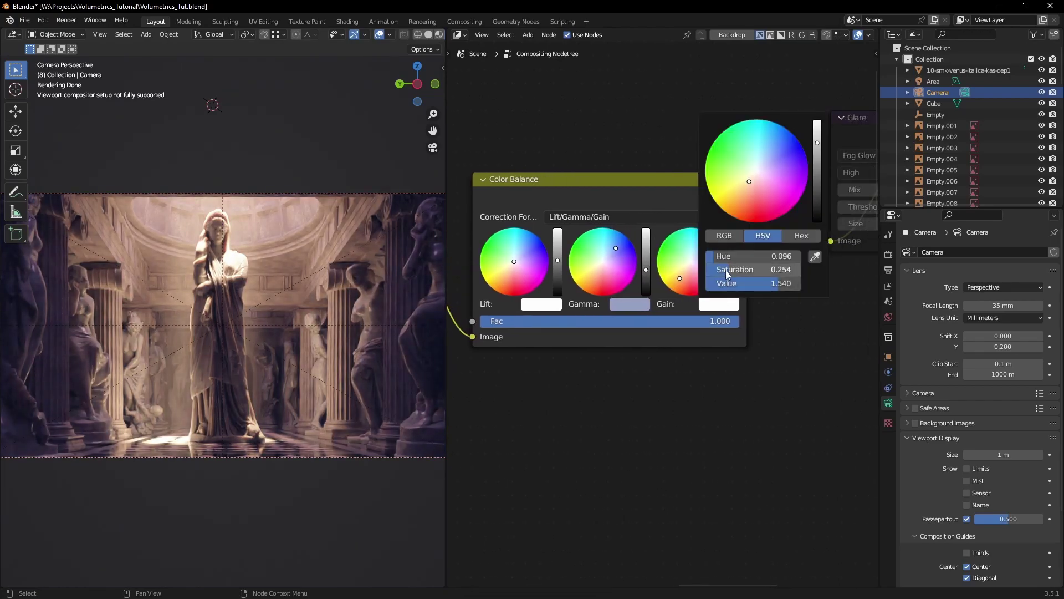
{"action": "mouse_move", "coordinate": [727, 270]}
{"action": "left_mouse_down"}
{"action": "mouse_move", "coordinate": [750, 270]}
{"action": "mouse_move", "coordinate": [723, 269]}
{"action": "left_mouse_up"}
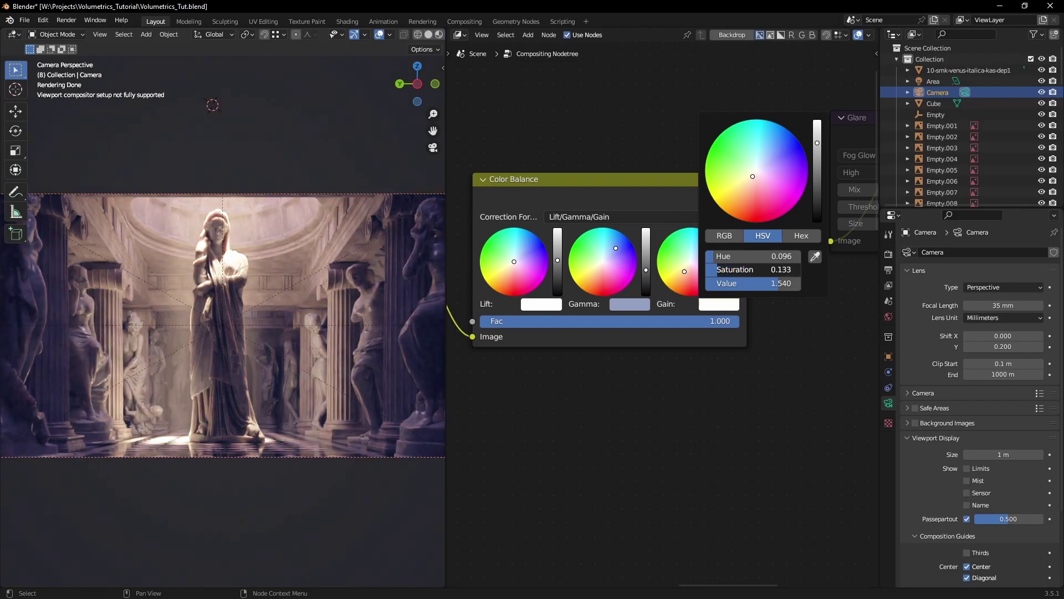
Unmute the Glare node and insert a Lens Distortion node between it and the Composite node
{"action": "middle_click_drag", "start_coordinate": [840, 321], "coordinate": [545, 435]}
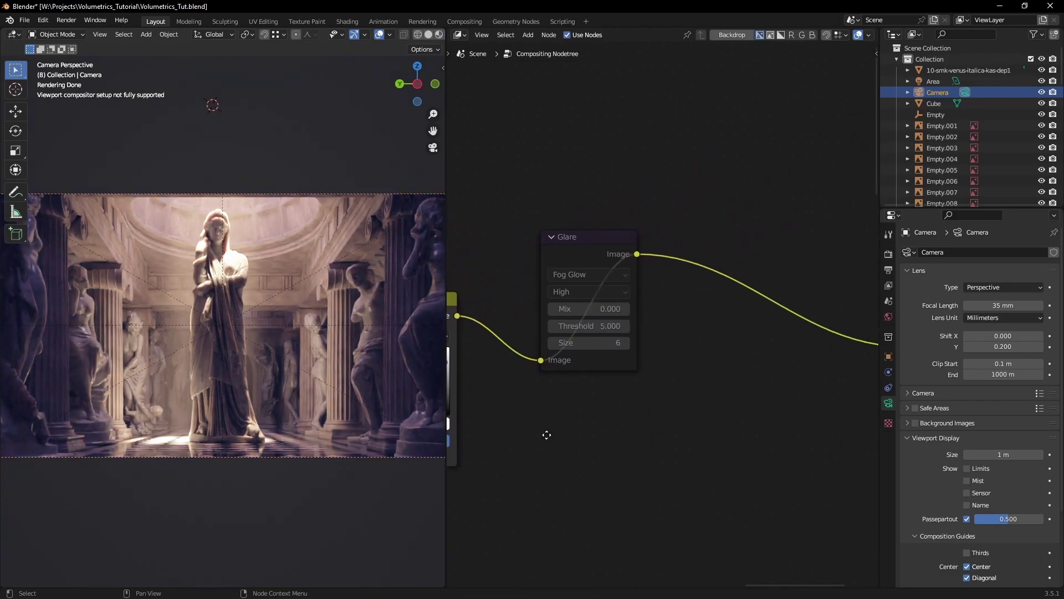
{"action": "left_click", "coordinate": [597, 238]}
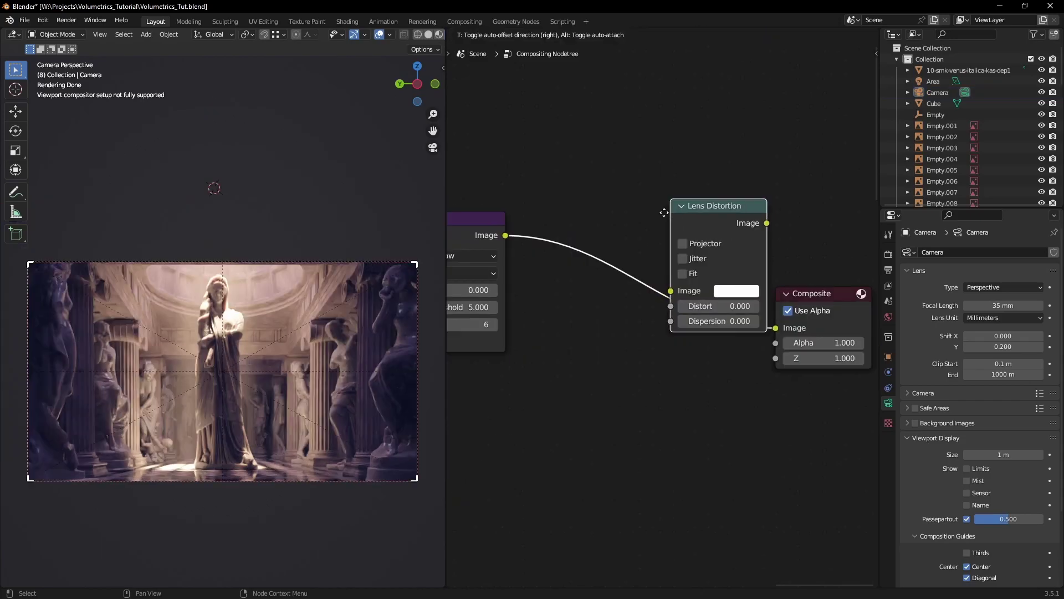
{"action": "left_click", "coordinate": [614, 212]}
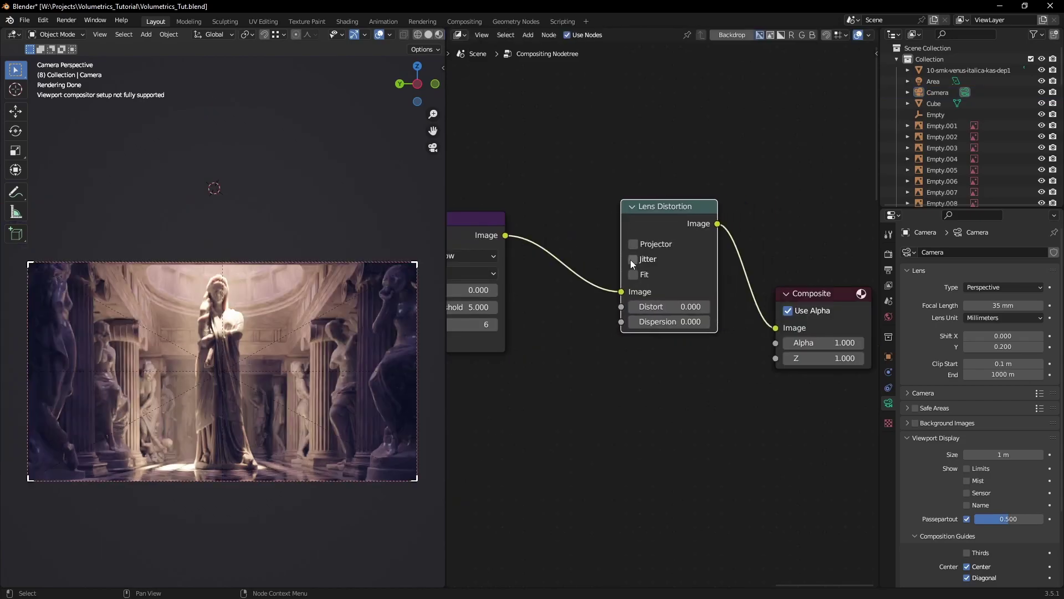
Turn on Jitter in the Lens Distortion node and set its Distort value to 0.03
{"action": "left_click", "coordinate": [633, 259]}
{"action": "left_click", "coordinate": [670, 306]}
{"action": "type", "text": "0.03"}
{"action": "key", "text": "Return"}
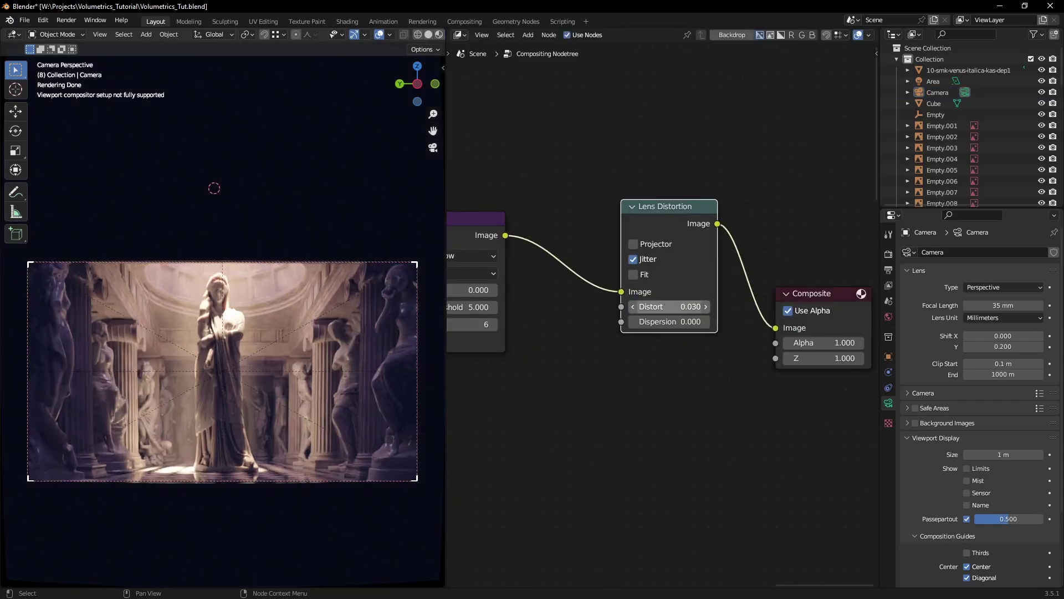
Copy the 0.03 Distort value into the Lens Distortion node's Dispersion and check the image in a maximized camera view
{"action": "key", "text": "ctrl+c"}
{"action": "key", "text": "ctrl+v"}
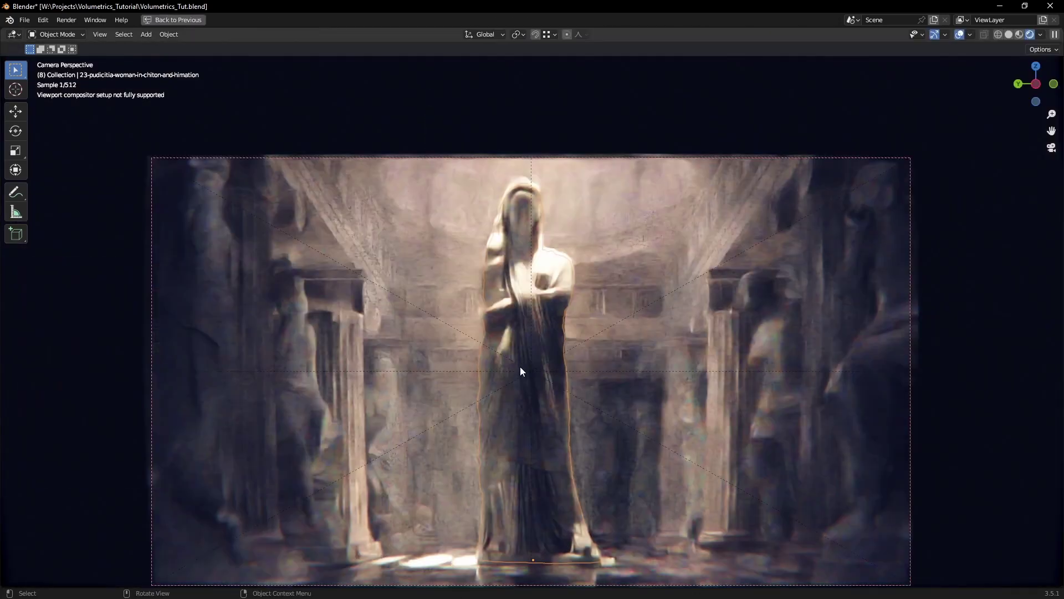
{"action": "middle_click_drag", "start_coordinate": [520, 367], "coordinate": [513, 304], "text": "shift"}
{"action": "scroll", "coordinate": [600, 329], "scroll_direction": "up", "scroll_amount": 1}
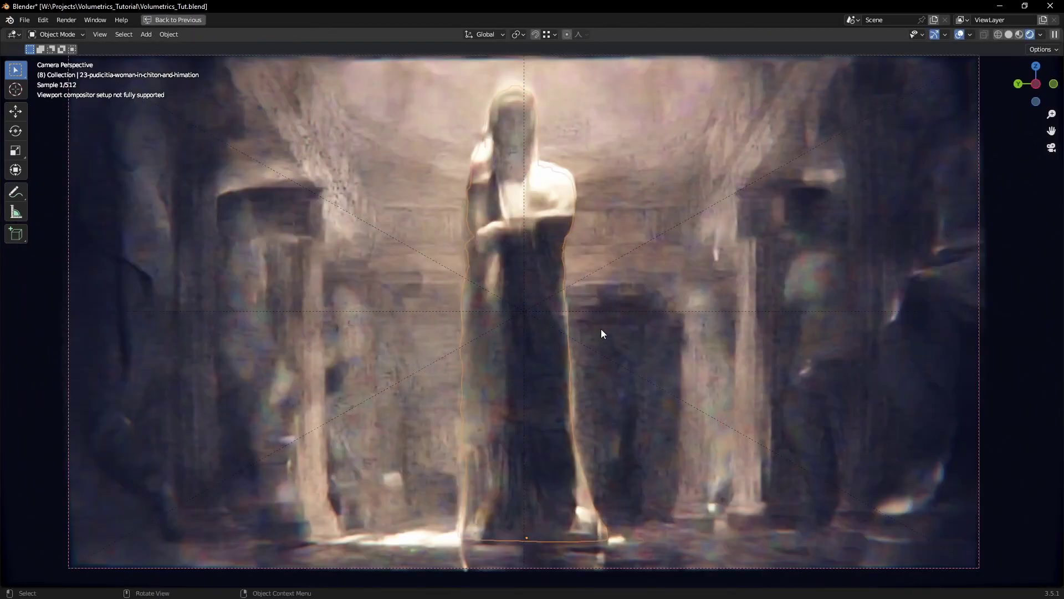